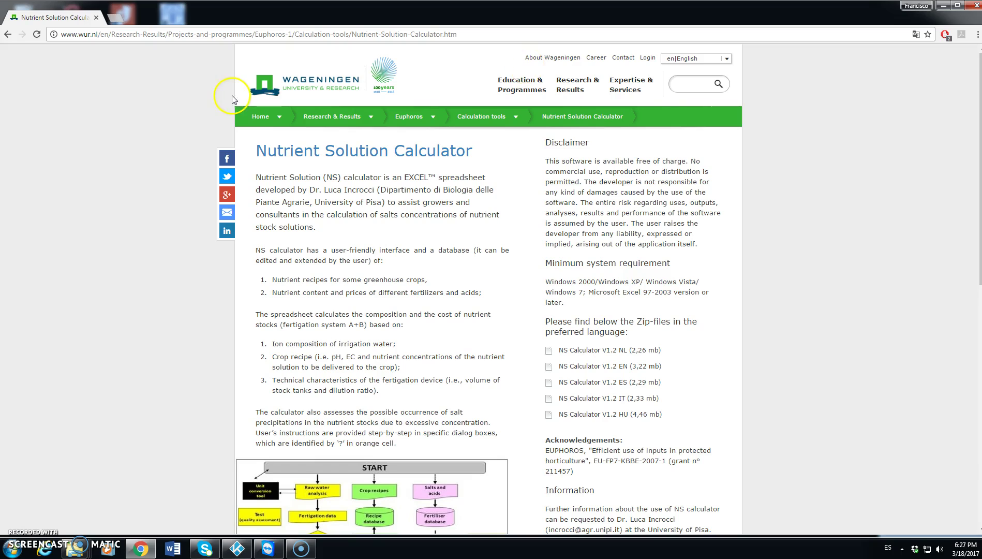
Step: Download the English NS Calculator V1.2 from the website's calculation tools list
{"action": "left_click", "coordinate": [527, 124]}
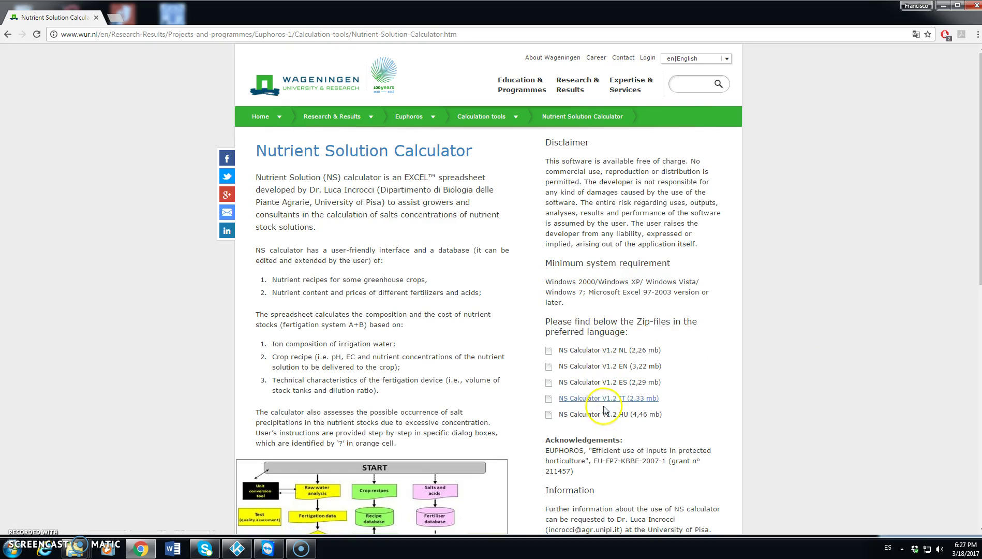
{"action": "left_click", "coordinate": [580, 366]}
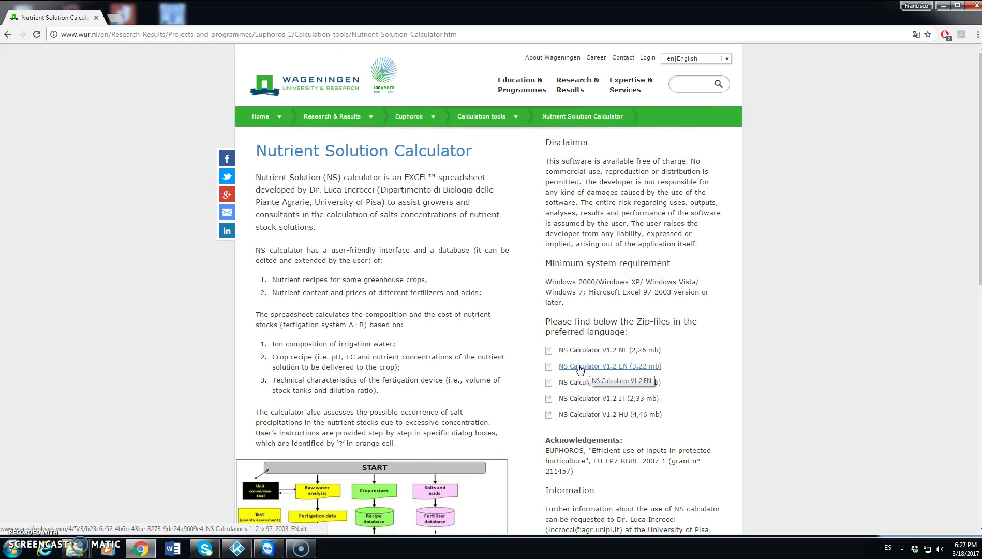
{"action": "left_click", "coordinate": [616, 368]}
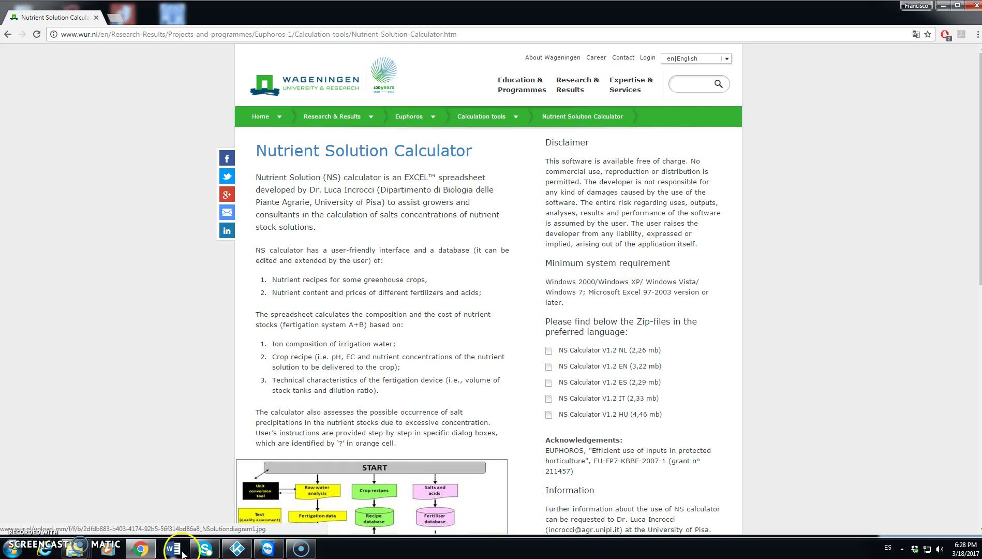
Step: Open fertigation_NS Calculator v 1_2_v 97-2003_EN2.xlsm from the fitotecnia > fertigation folder in Excel
{"action": "left_click", "coordinate": [77, 552]}
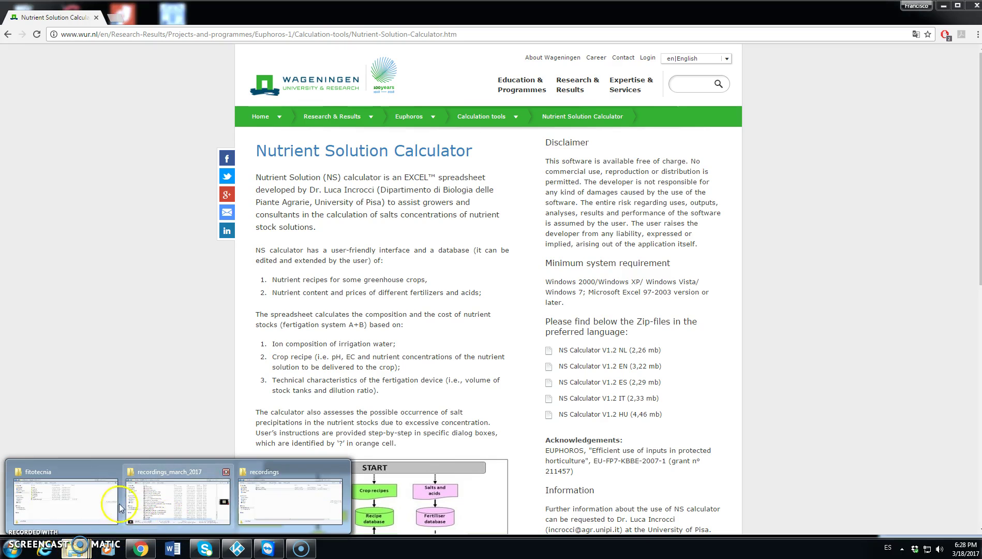
{"action": "left_click", "coordinate": [65, 502]}
{"action": "double_click", "coordinate": [146, 131]}
{"action": "double_click", "coordinate": [183, 131]}
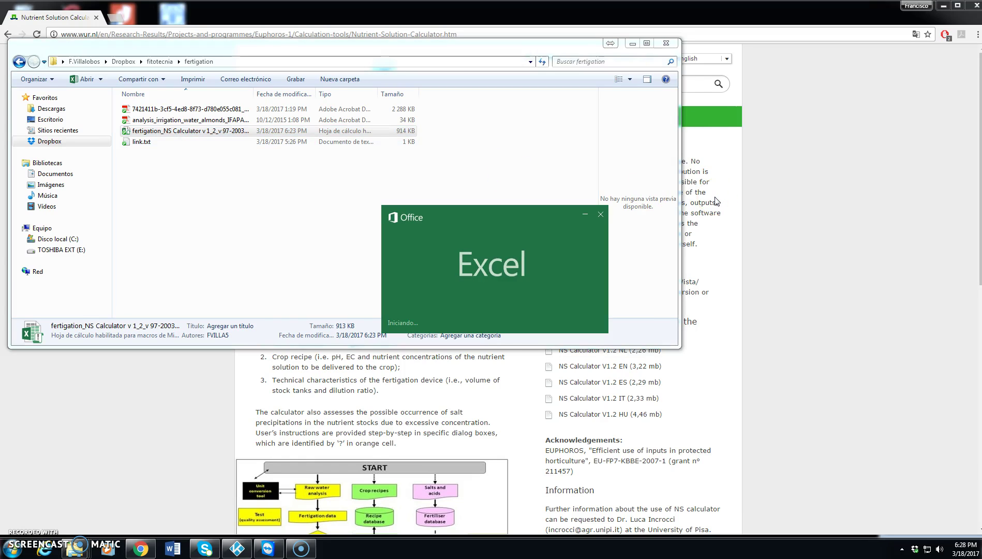
{"action": "left_click", "coordinate": [542, 228]}
{"action": "left_click", "coordinate": [304, 306]}
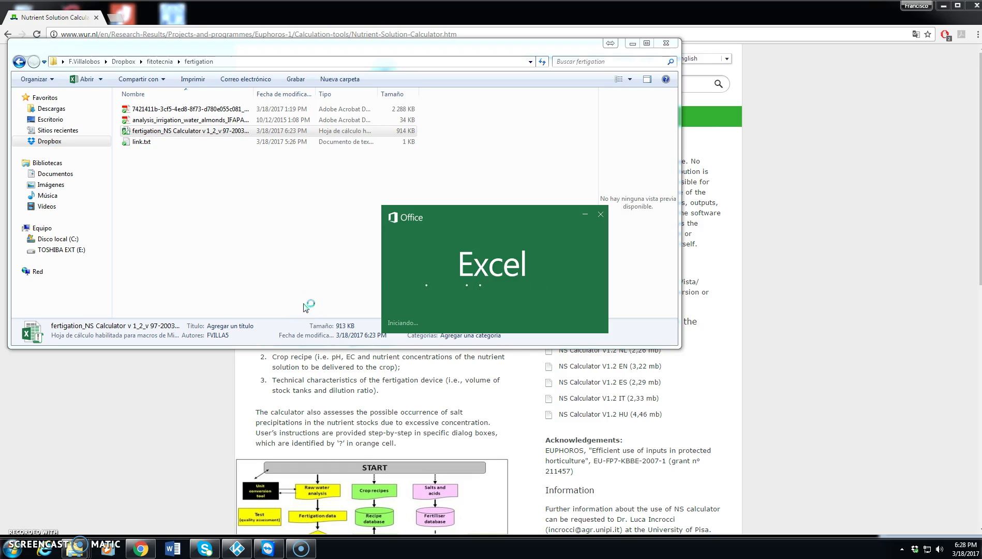
{"action": "left_click", "coordinate": [597, 304]}
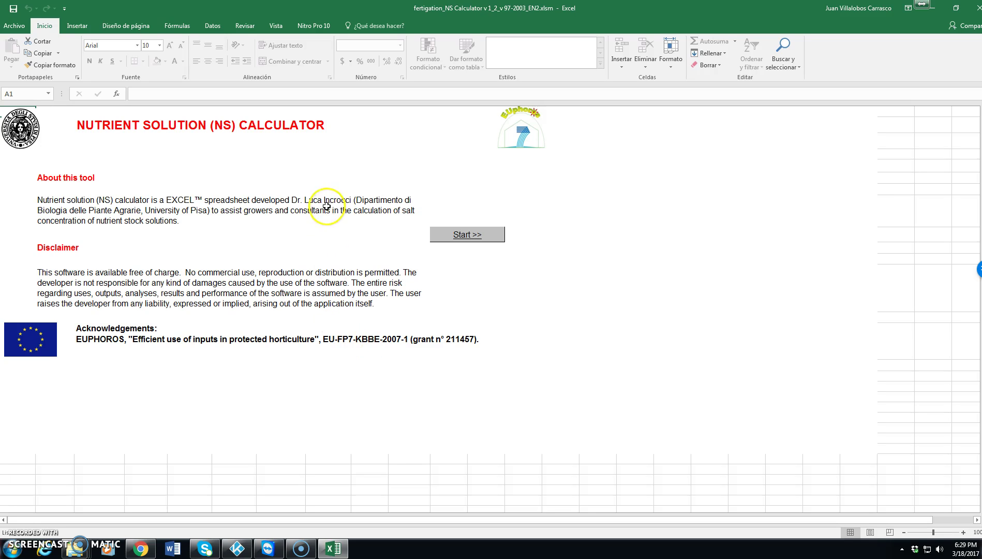
Step: Start the calculator and go to the Input sheet showing irrigation water with EC 1.28 dS/m
{"action": "left_click", "coordinate": [468, 234]}
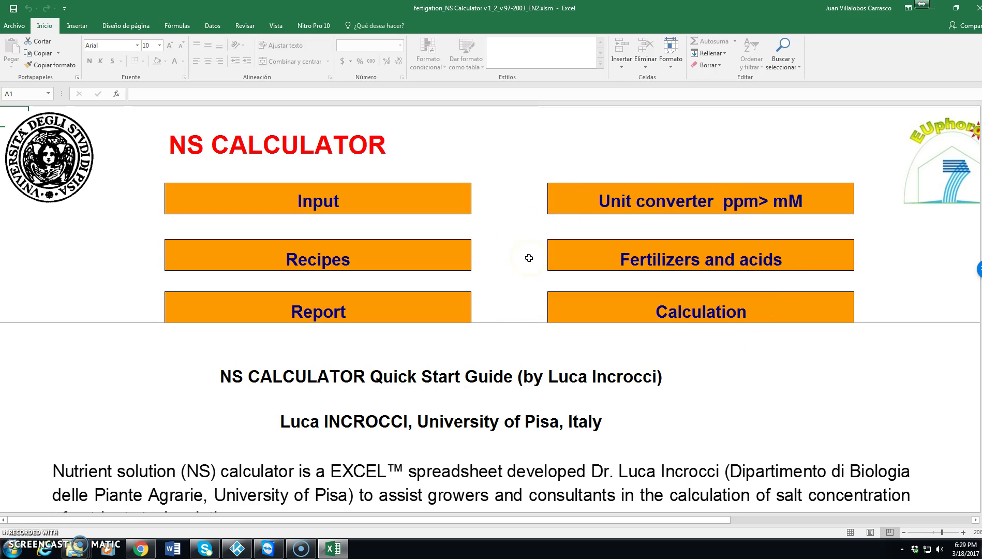
{"action": "left_click", "coordinate": [328, 205]}
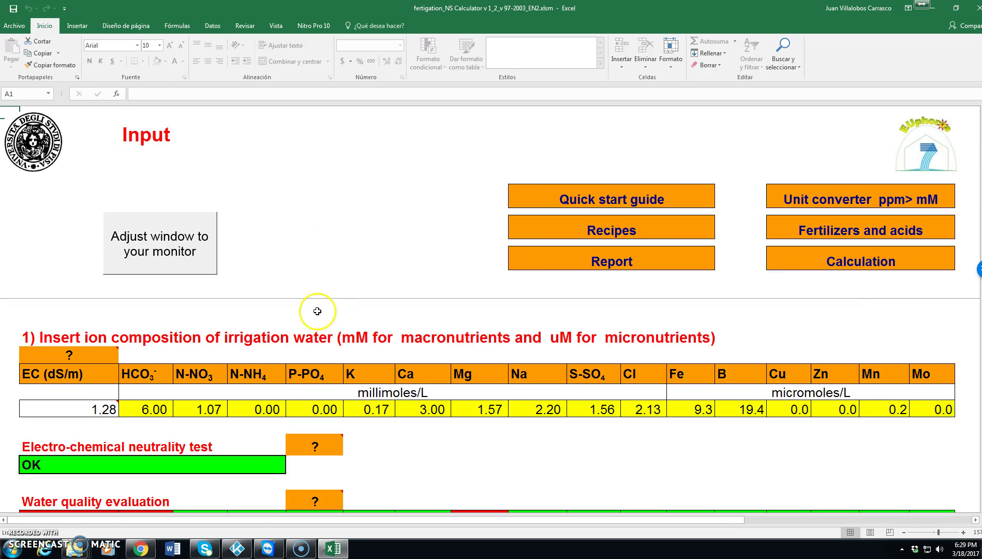
{"action": "scroll", "coordinate": [317, 311], "scroll_direction": "down", "scroll_amount": 1}
{"action": "scroll", "coordinate": [317, 311], "scroll_direction": "up", "scroll_amount": 1}
Step: Change the irrigation water's HCO3 to 6.60, then inspect the N-NO3, EC and Mg cells
{"action": "left_click", "coordinate": [157, 408]}
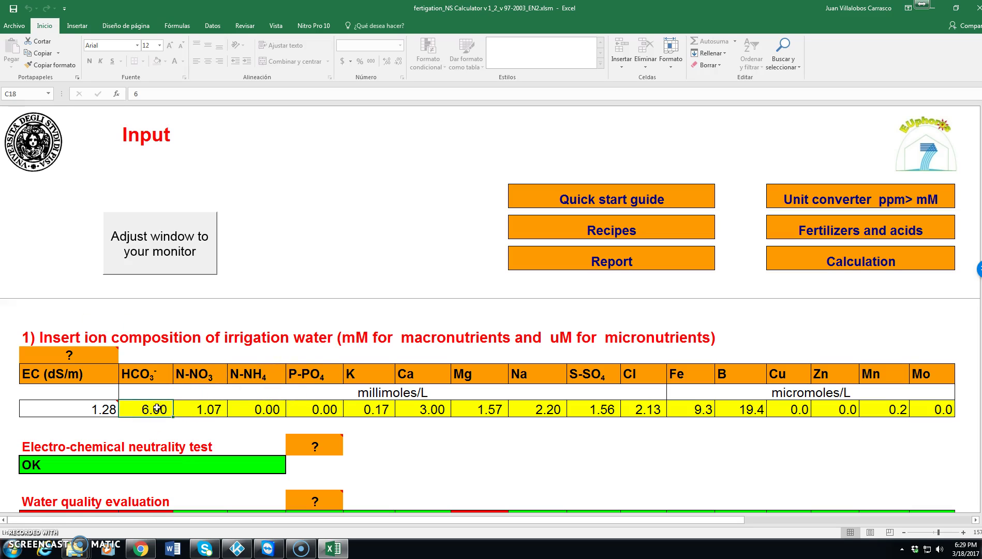
{"action": "double_click", "coordinate": [160, 409]}
{"action": "type", "text": "6."}
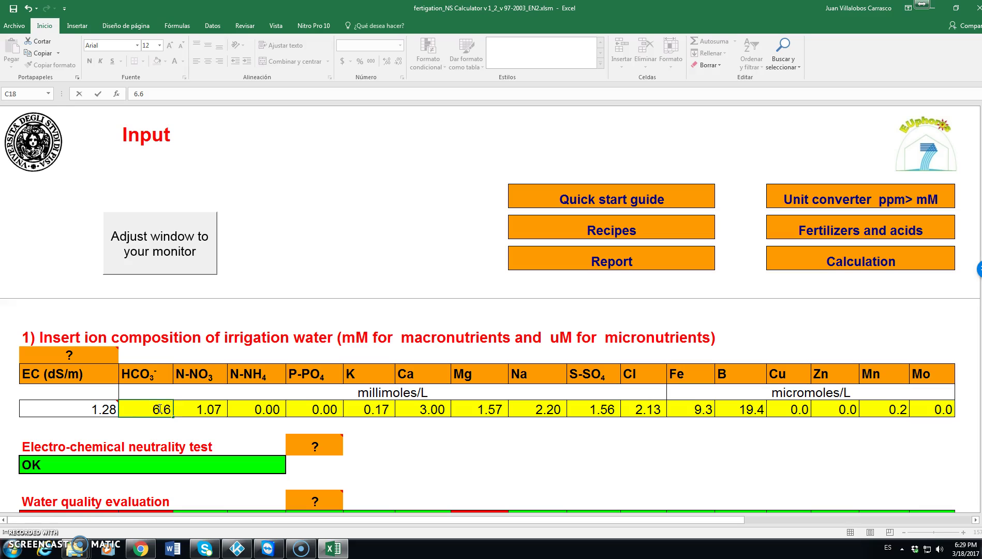
{"action": "key", "text": "Return"}
{"action": "left_click", "coordinate": [214, 407]}
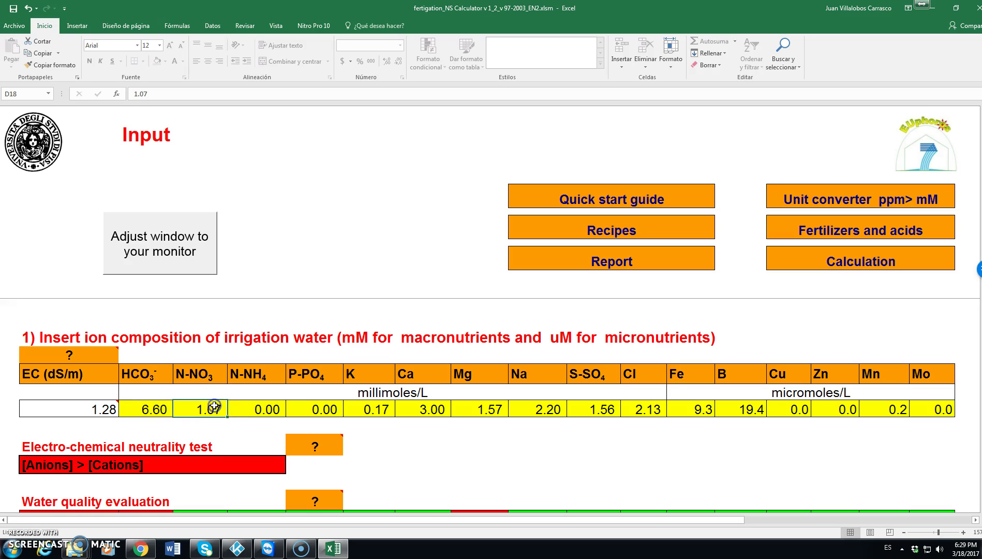
{"action": "left_click", "coordinate": [80, 410]}
{"action": "left_click", "coordinate": [502, 409]}
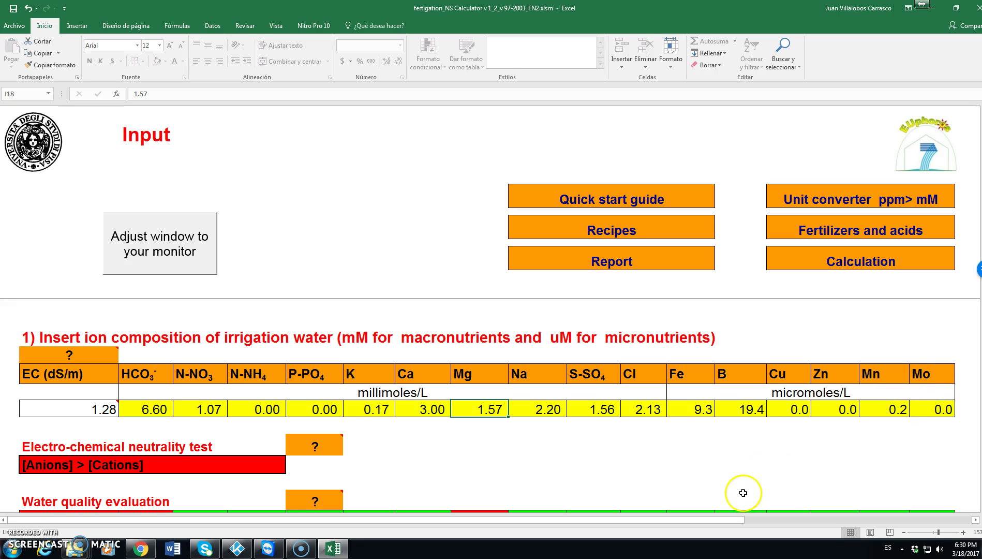
{"action": "scroll", "coordinate": [479, 472], "scroll_direction": "down", "scroll_amount": 1}
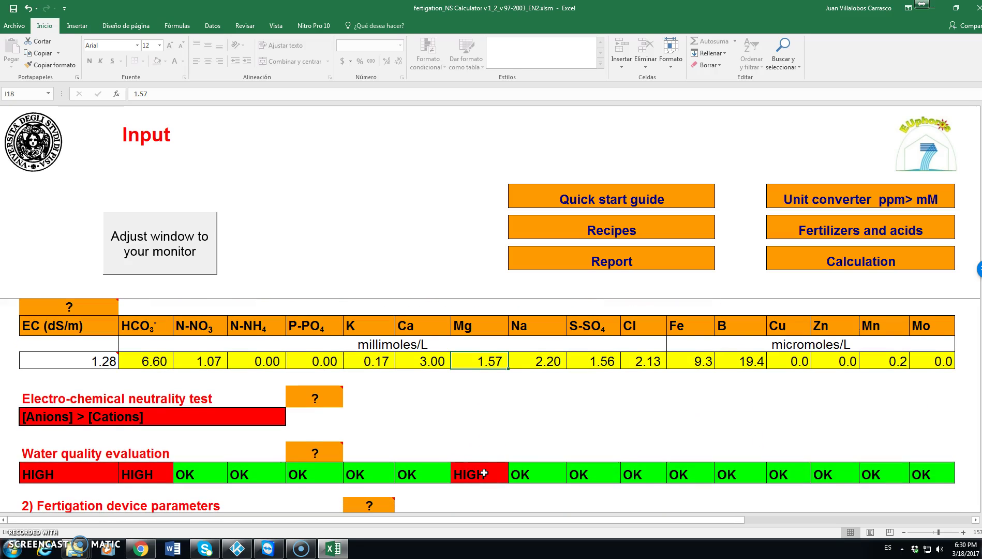
{"action": "scroll", "coordinate": [484, 473], "scroll_direction": "up", "scroll_amount": 1}
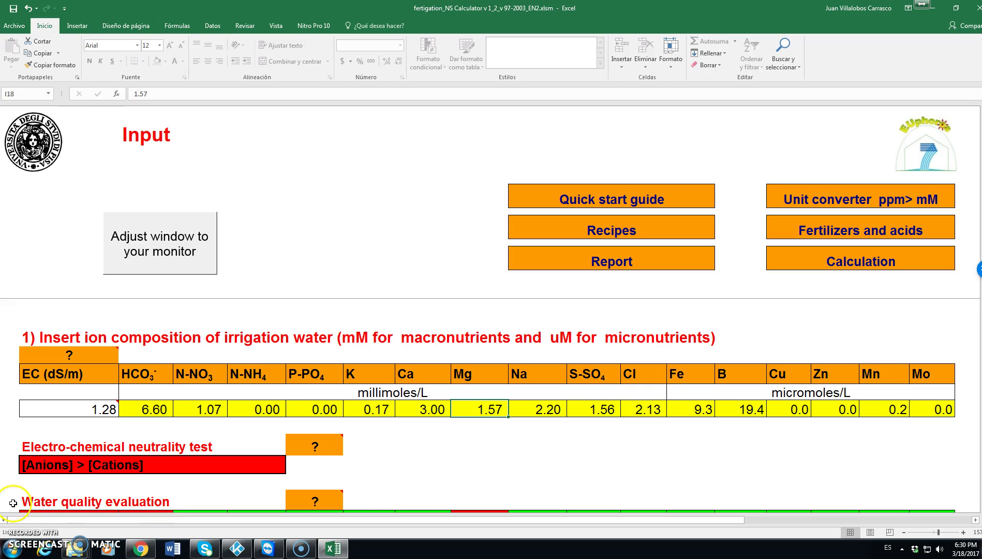
{"action": "scroll", "coordinate": [521, 468], "scroll_direction": "down", "scroll_amount": 1}
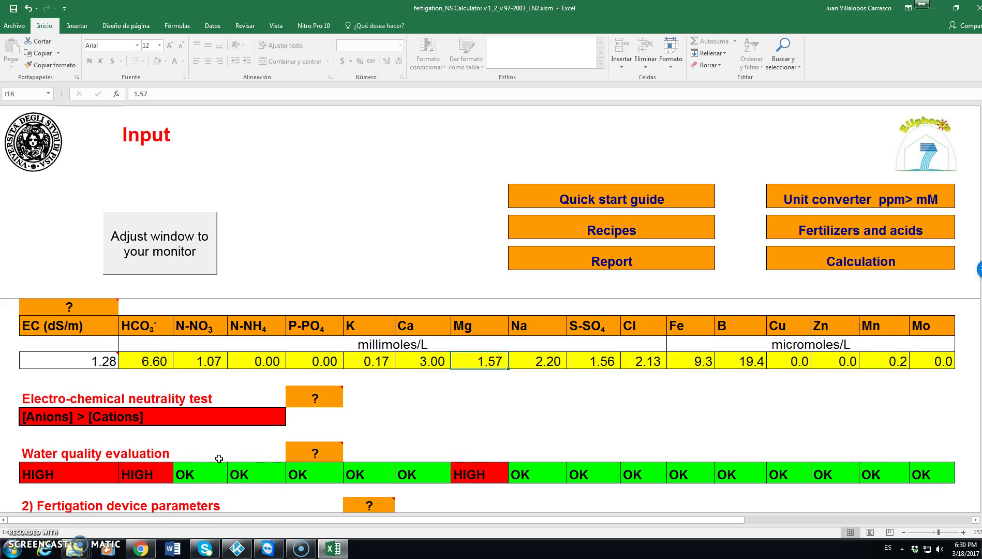
{"action": "scroll", "coordinate": [219, 459], "scroll_direction": "up", "scroll_amount": 1}
{"action": "scroll", "coordinate": [219, 459], "scroll_direction": "down", "scroll_amount": 1}
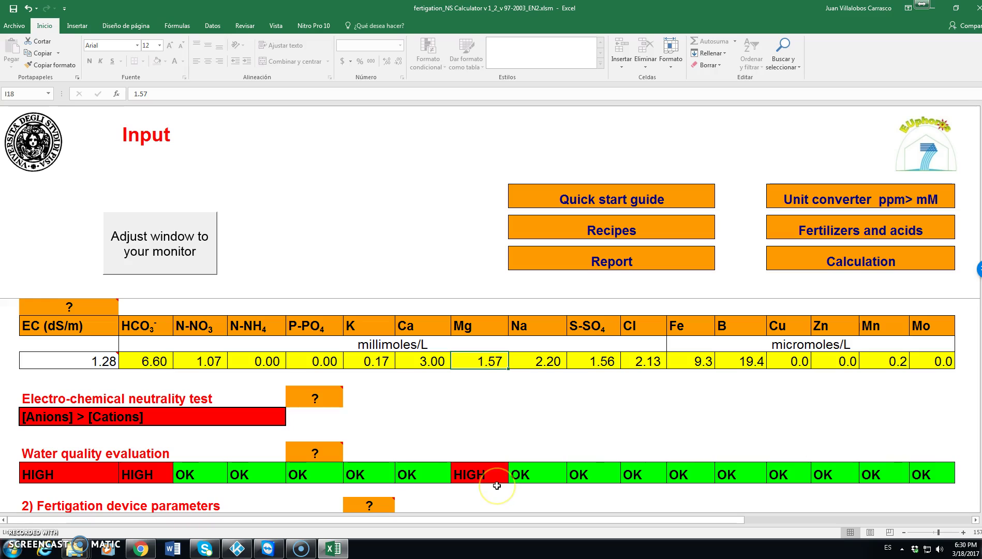
{"action": "scroll", "coordinate": [504, 474], "scroll_direction": "down", "scroll_amount": 2}
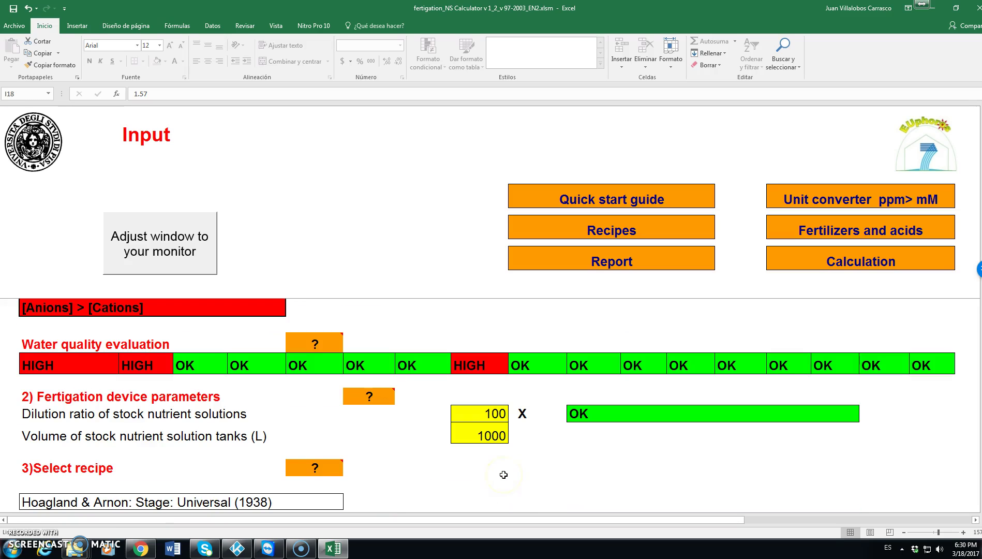
{"action": "left_click", "coordinate": [487, 411]}
{"action": "scroll", "coordinate": [506, 438], "scroll_direction": "down", "scroll_amount": 1}
{"action": "scroll", "coordinate": [506, 438], "scroll_direction": "down", "scroll_amount": 1}
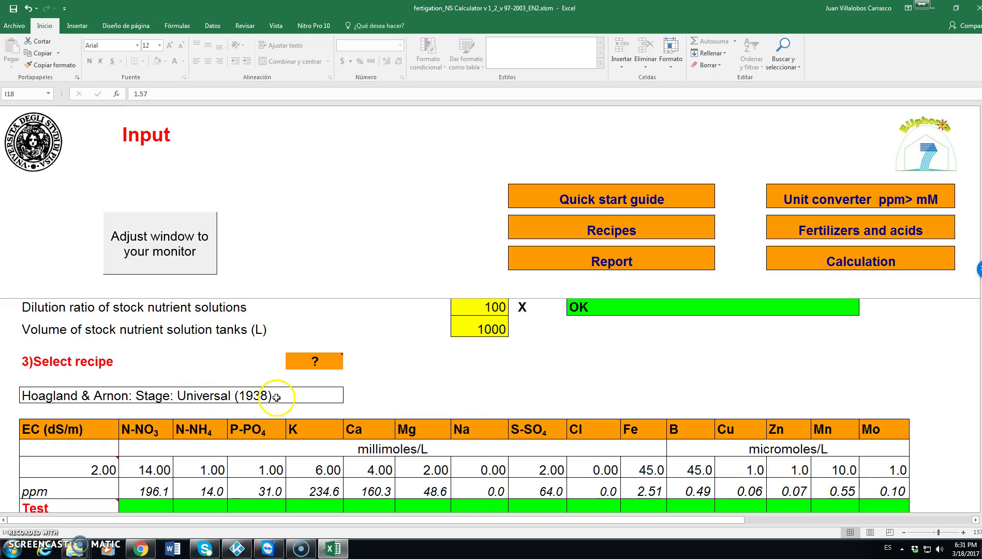
{"action": "left_click", "coordinate": [276, 396]}
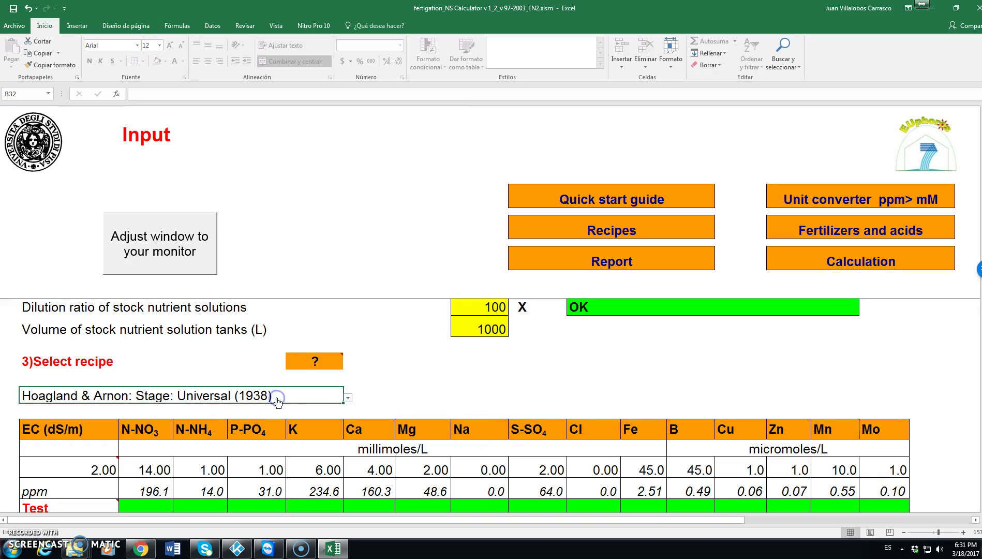
{"action": "left_click", "coordinate": [348, 398]}
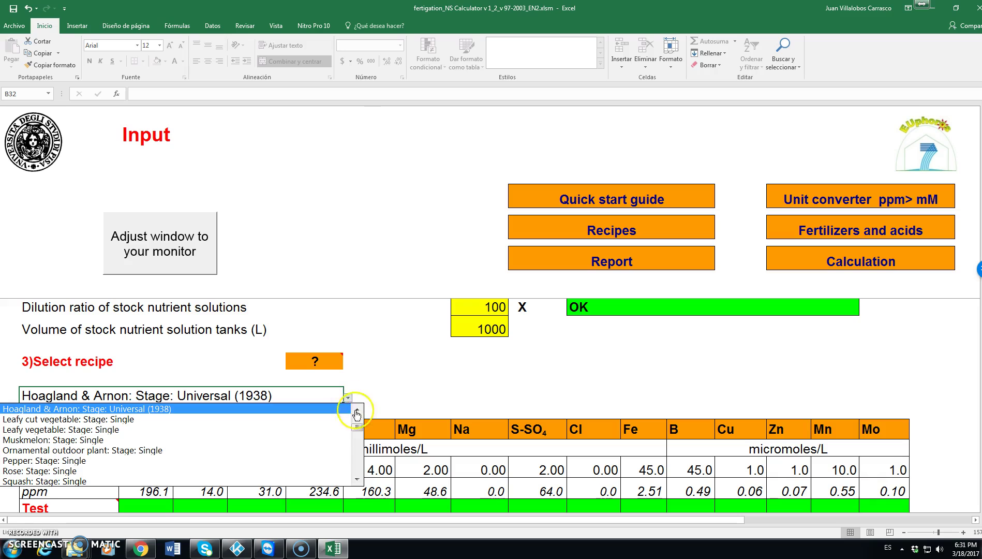
{"action": "left_click_drag", "start_coordinate": [360, 433], "coordinate": [357, 411]}
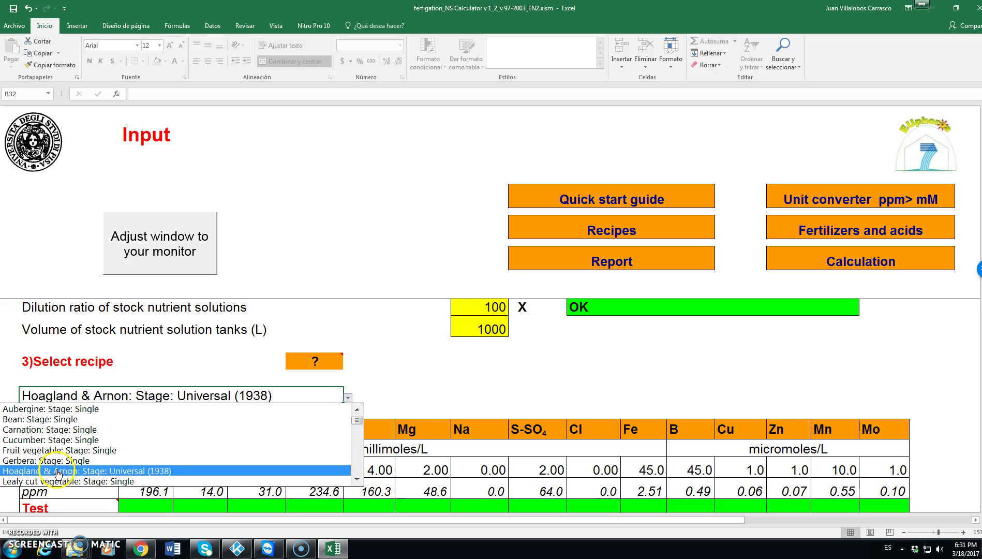
{"action": "left_click", "coordinate": [89, 475]}
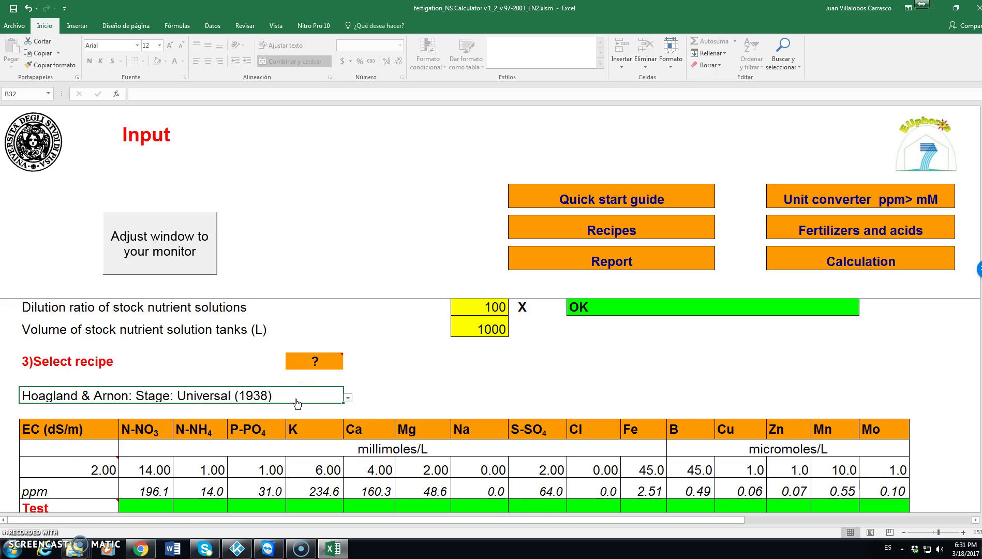
{"action": "scroll", "coordinate": [527, 371], "scroll_direction": "down", "scroll_amount": 1}
{"action": "scroll", "coordinate": [533, 370], "scroll_direction": "down", "scroll_amount": 1}
{"action": "scroll", "coordinate": [533, 369], "scroll_direction": "down", "scroll_amount": 1}
{"action": "left_click", "coordinate": [146, 439]}
{"action": "left_click", "coordinate": [145, 418]}
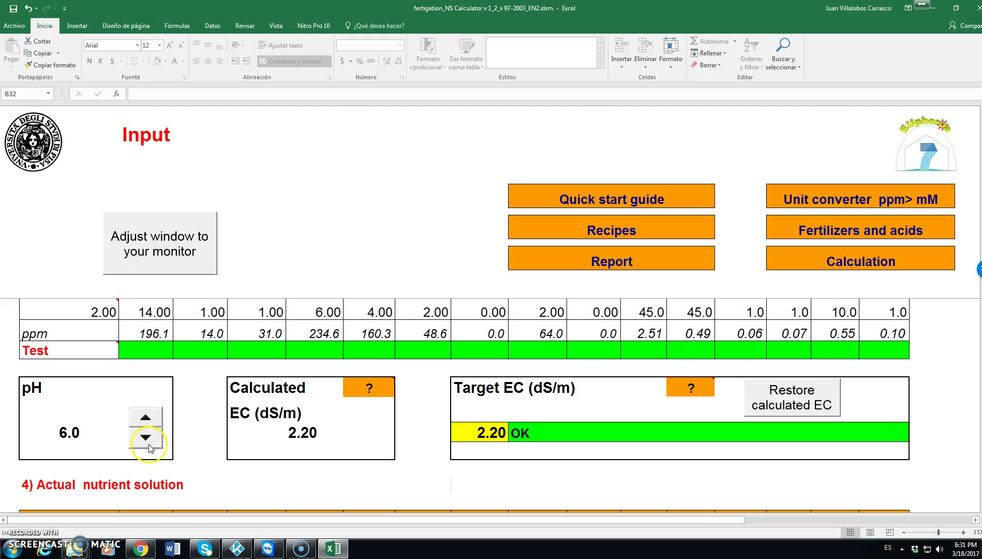
{"action": "left_click", "coordinate": [146, 439]}
{"action": "left_click", "coordinate": [147, 440]}
{"action": "left_click", "coordinate": [146, 440]}
{"action": "left_click", "coordinate": [146, 440]}
{"action": "left_click", "coordinate": [147, 440]}
{"action": "left_click", "coordinate": [147, 417]}
{"action": "left_click", "coordinate": [147, 417]}
{"action": "left_click", "coordinate": [147, 417]}
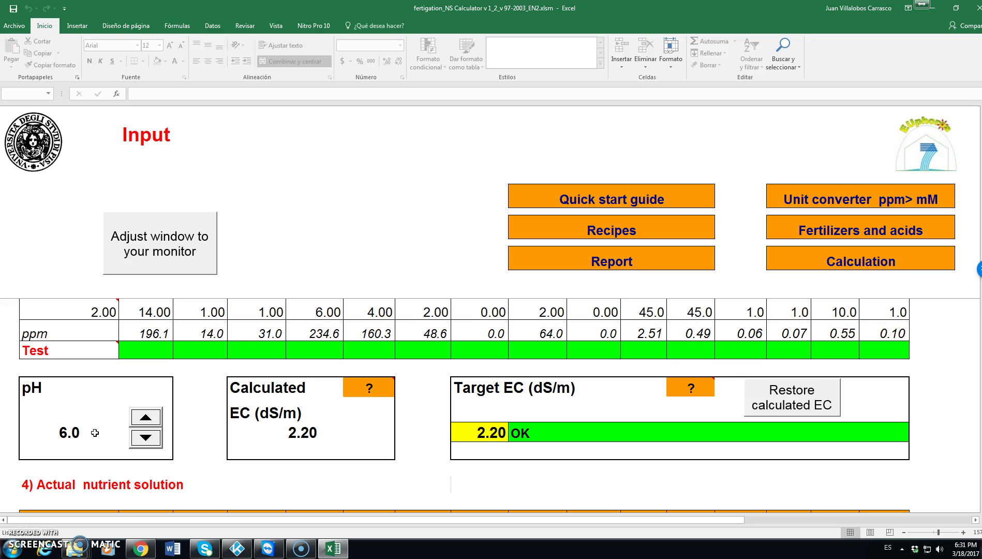
{"action": "left_click_drag", "start_coordinate": [110, 433], "coordinate": [369, 444]}
{"action": "scroll", "coordinate": [483, 444], "scroll_direction": "down", "scroll_amount": 2}
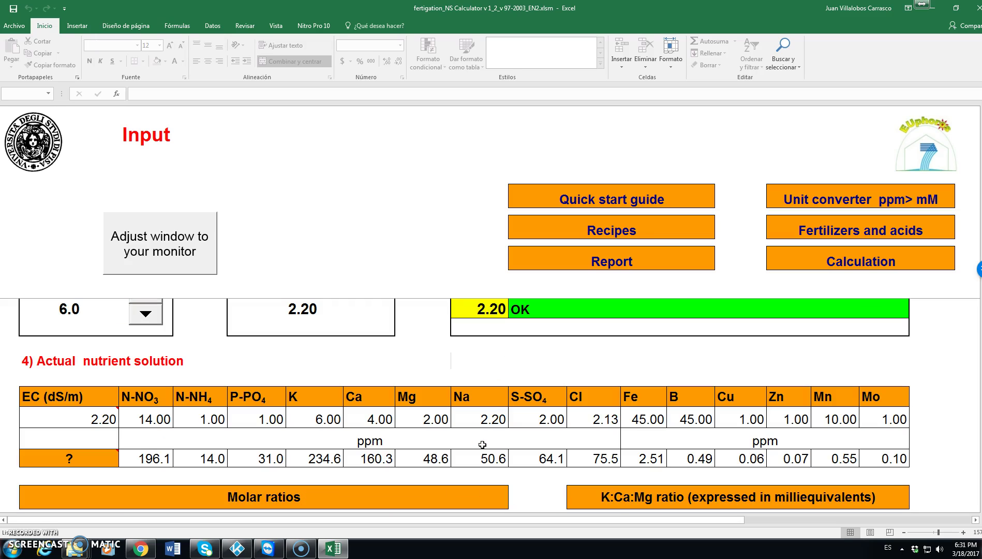
{"action": "scroll", "coordinate": [482, 444], "scroll_direction": "up", "scroll_amount": 3}
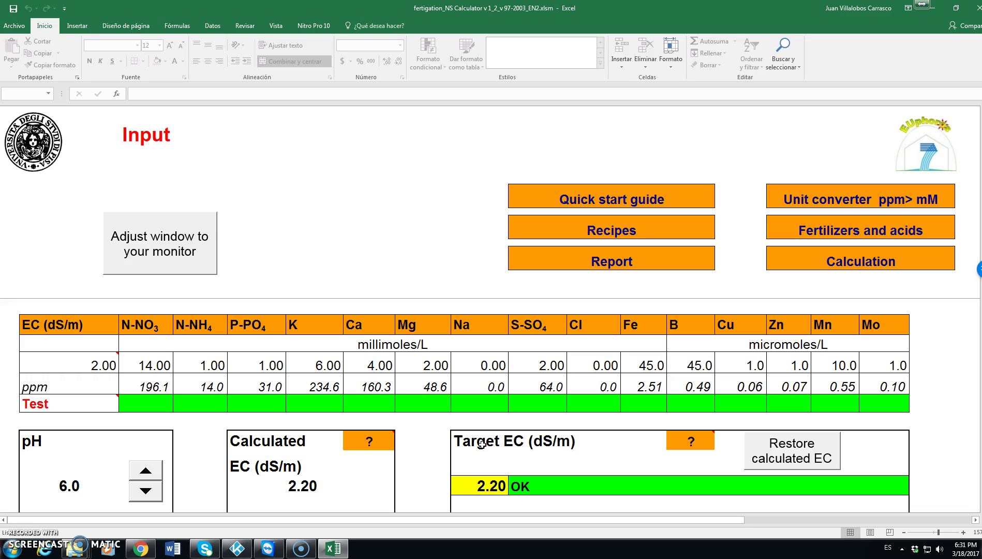
{"action": "left_click", "coordinate": [852, 265]}
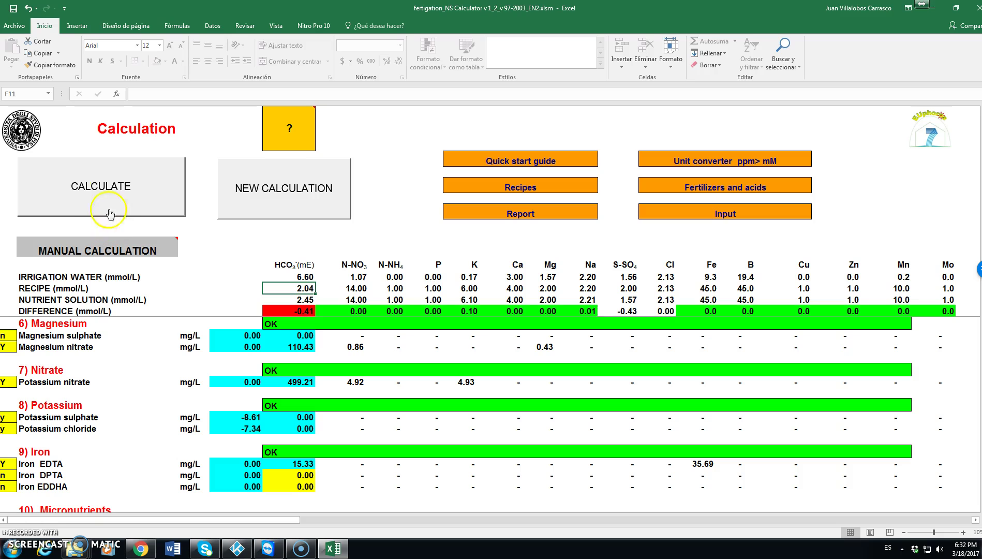
{"action": "left_click", "coordinate": [102, 189]}
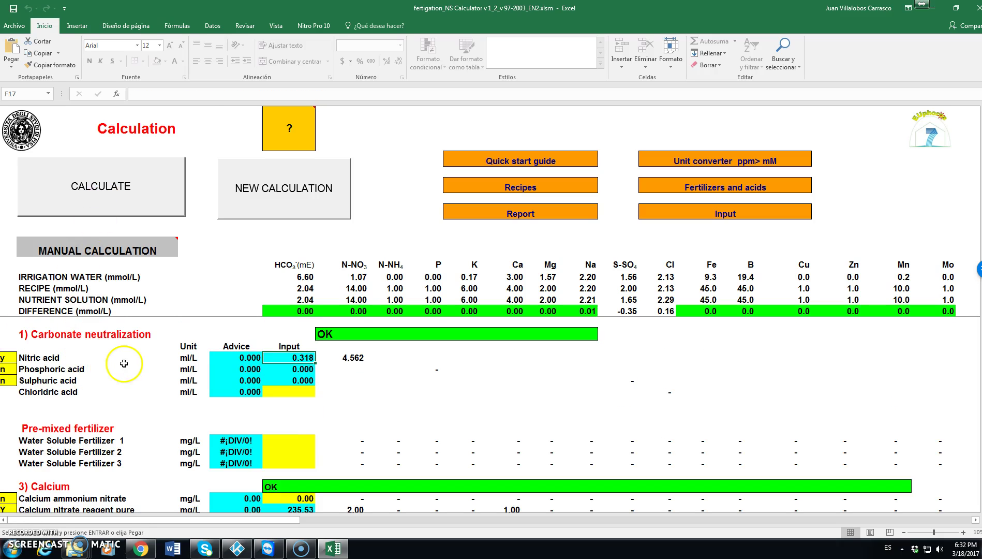
{"action": "scroll", "coordinate": [125, 362], "scroll_direction": "down", "scroll_amount": 2}
{"action": "scroll", "coordinate": [124, 363], "scroll_direction": "down", "scroll_amount": 4}
{"action": "scroll", "coordinate": [124, 363], "scroll_direction": "down", "scroll_amount": 2}
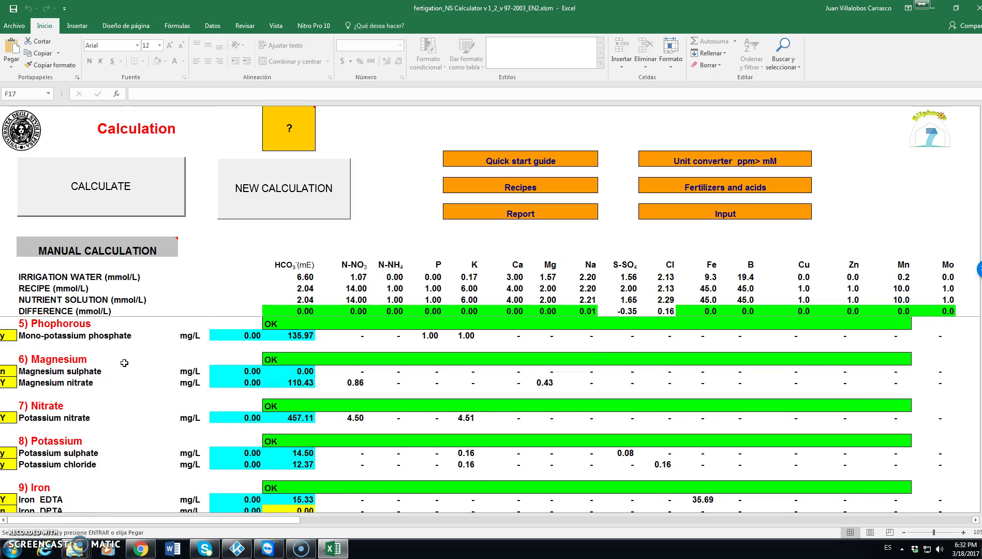
{"action": "scroll", "coordinate": [124, 363], "scroll_direction": "up", "scroll_amount": 8}
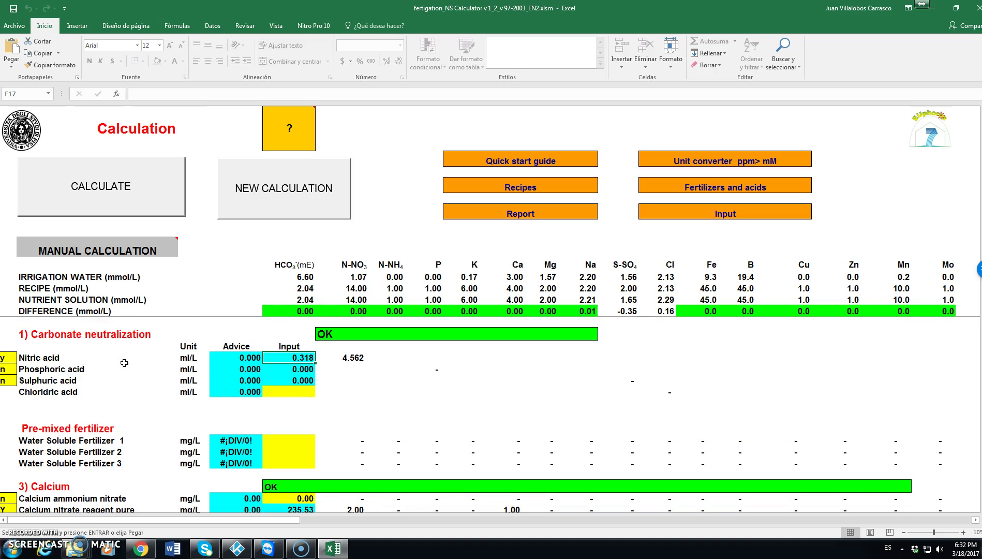
{"action": "left_click", "coordinate": [141, 320]}
Step: Set the Phosphoric acid and Sulphuric acid activation flags to y
{"action": "scroll", "coordinate": [23, 409], "scroll_direction": "down", "scroll_amount": 1}
{"action": "scroll", "coordinate": [24, 410], "scroll_direction": "up", "scroll_amount": 1}
{"action": "left_click", "coordinate": [9, 369]}
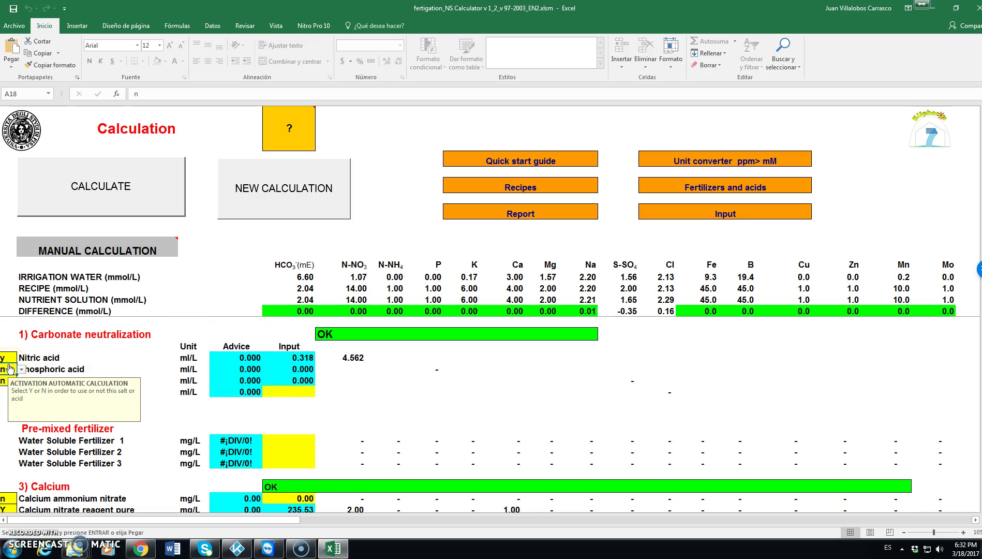
{"action": "type", "text": "y"}
{"action": "left_click", "coordinate": [99, 351]}
{"action": "left_click", "coordinate": [6, 381]}
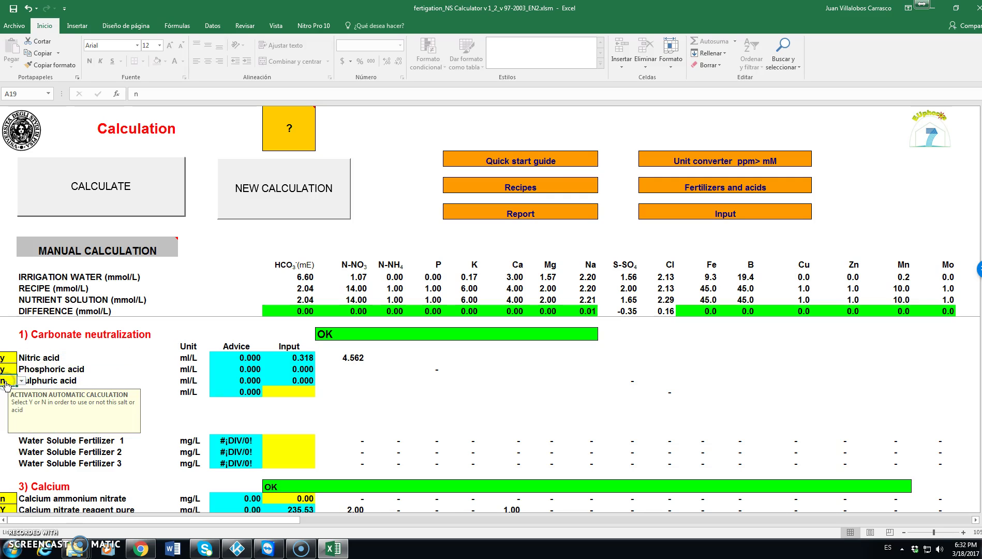
{"action": "type", "text": "y"}
{"action": "left_click", "coordinate": [89, 347]}
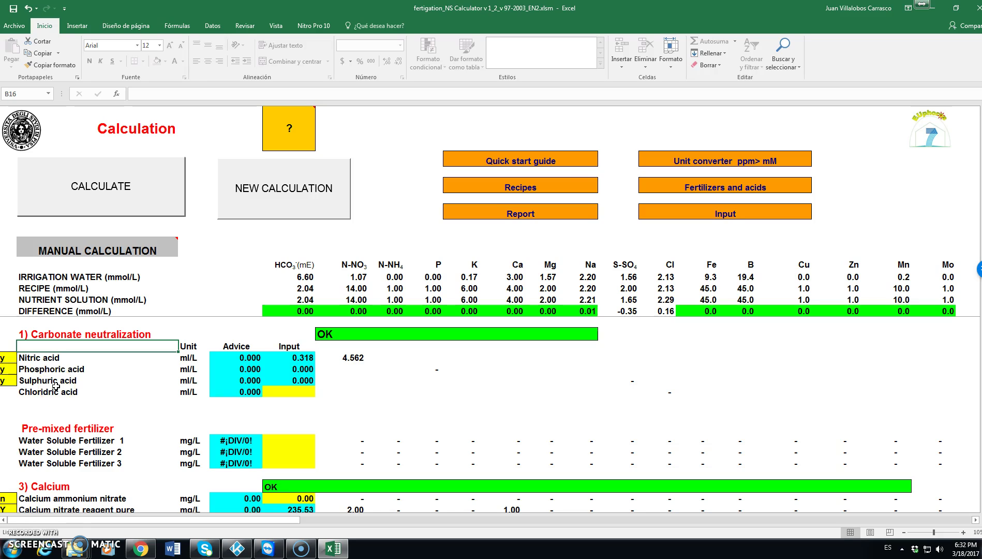
Step: Switch the Phosphoric and Sulphuric acid flags back to n
{"action": "left_click", "coordinate": [4, 370]}
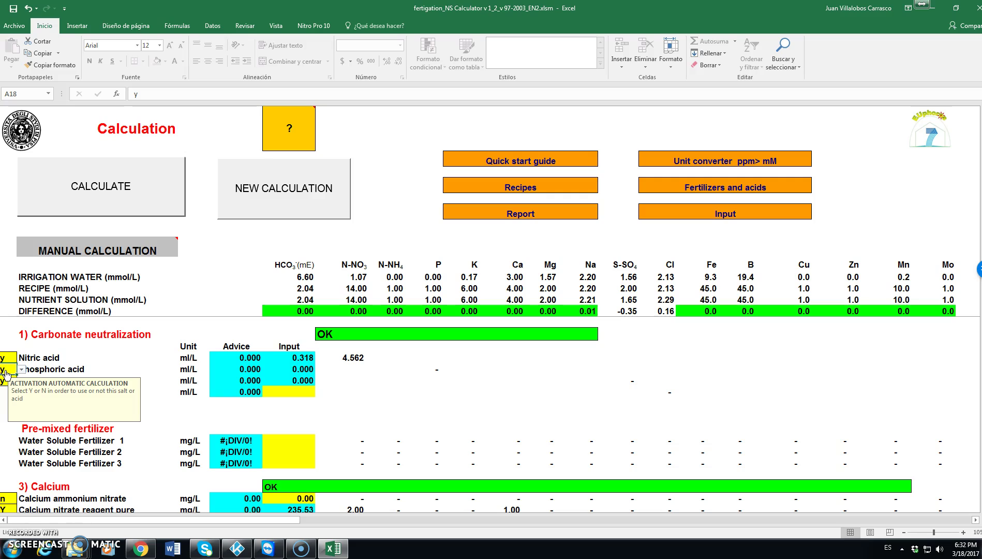
{"action": "type", "text": "n"}
{"action": "left_click", "coordinate": [8, 440]}
{"action": "left_click", "coordinate": [7, 381]}
{"action": "type", "text": "n"}
{"action": "left_click", "coordinate": [6, 433]}
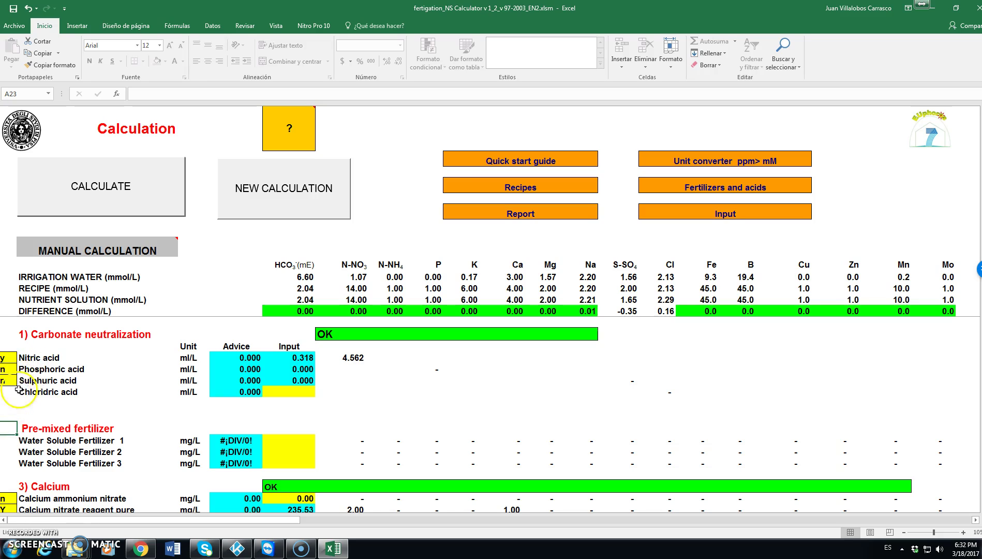
Step: Turn phosphoric and sulphuric acid on again and recalculate, leaving P 0.52 and K 1.73 excesses
{"action": "left_click", "coordinate": [6, 369]}
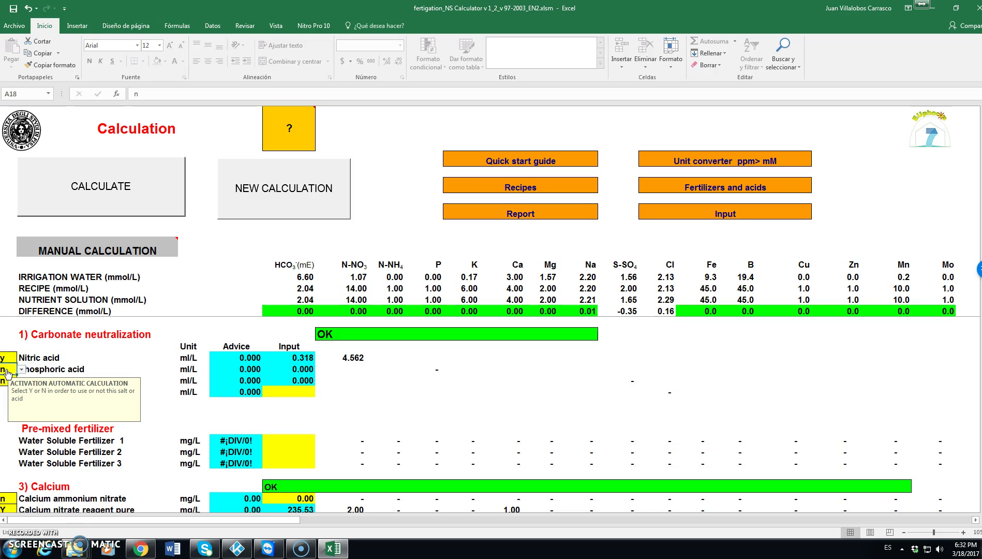
{"action": "type", "text": "y"}
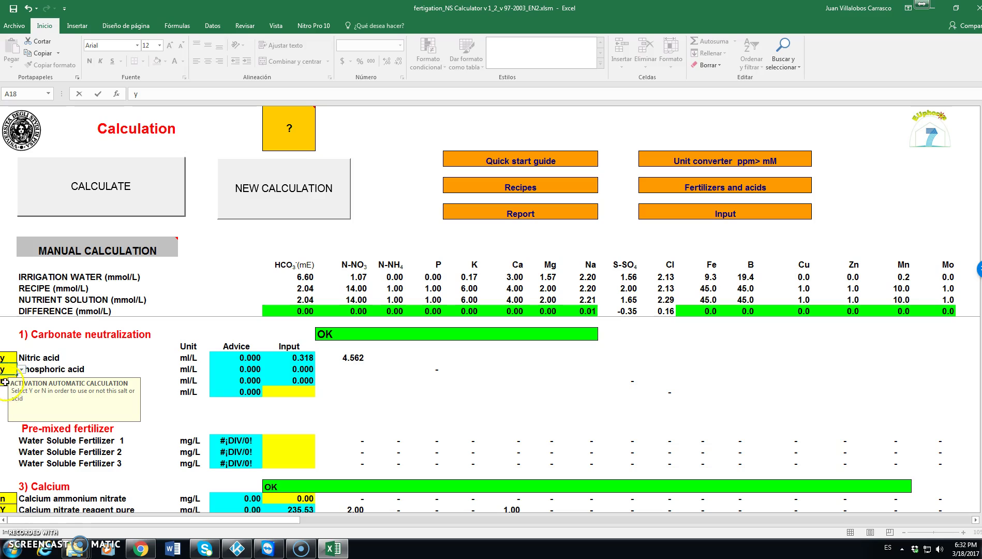
{"action": "key", "text": "Return"}
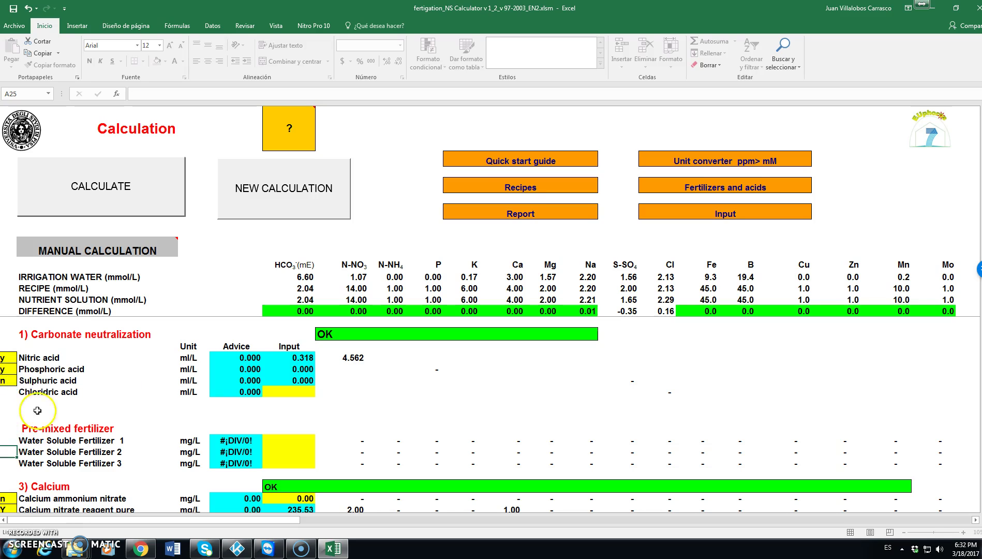
{"action": "left_click", "coordinate": [6, 383]}
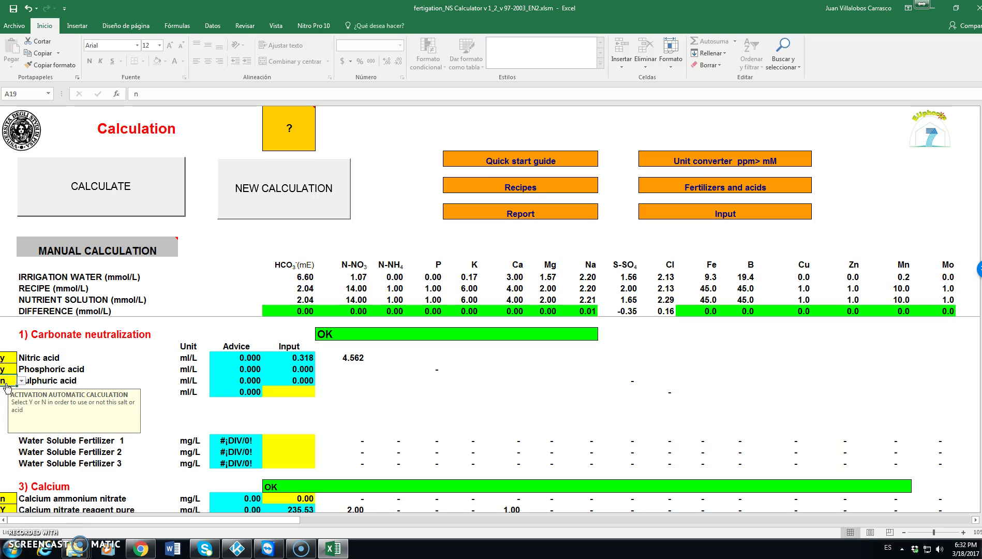
{"action": "type", "text": "y"}
{"action": "left_click", "coordinate": [126, 357]}
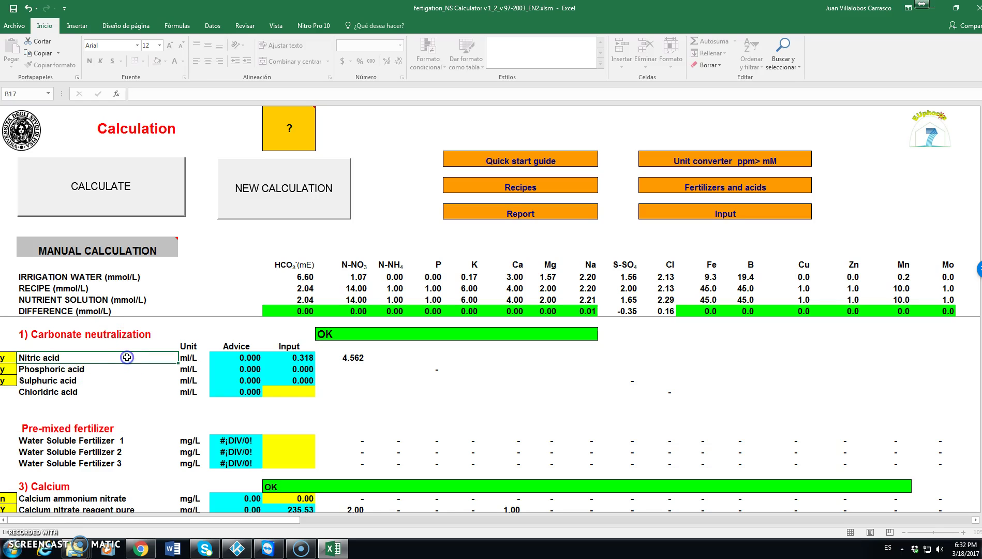
{"action": "left_click", "coordinate": [106, 195]}
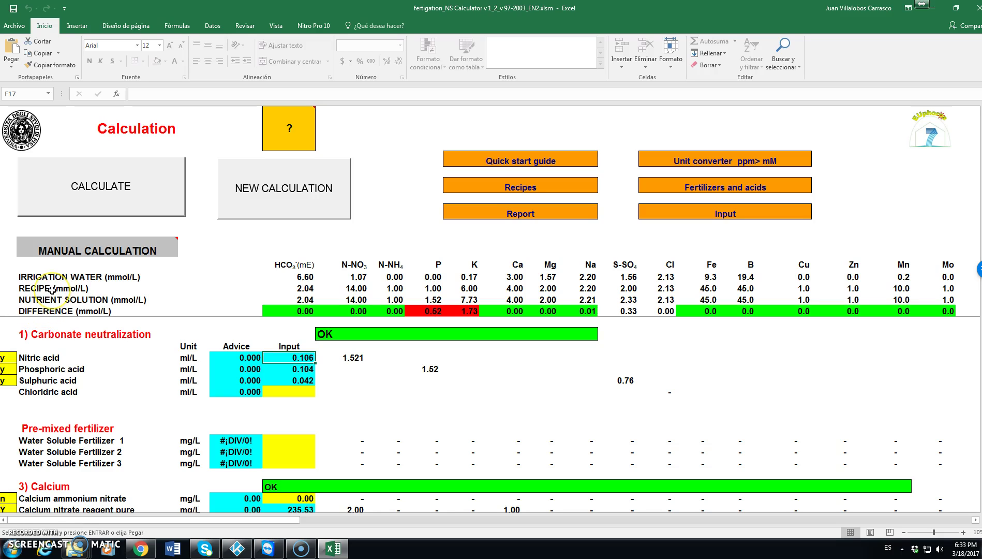
{"action": "left_click", "coordinate": [63, 303]}
Step: Set Phosphoric and Sulphuric acid to n and recalculate with nitric acid alone at 0.318 ml/L
{"action": "left_click", "coordinate": [8, 370]}
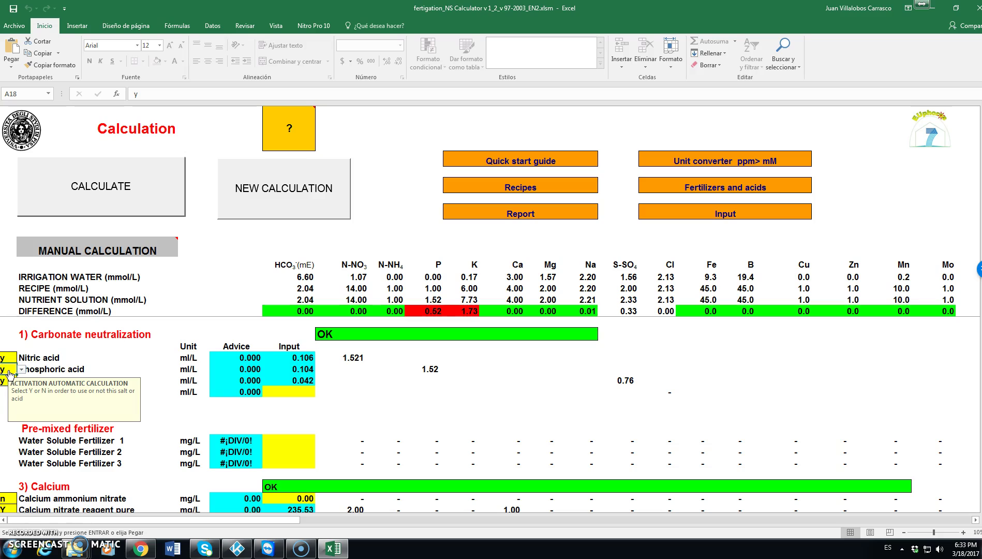
{"action": "left_click", "coordinate": [22, 369]}
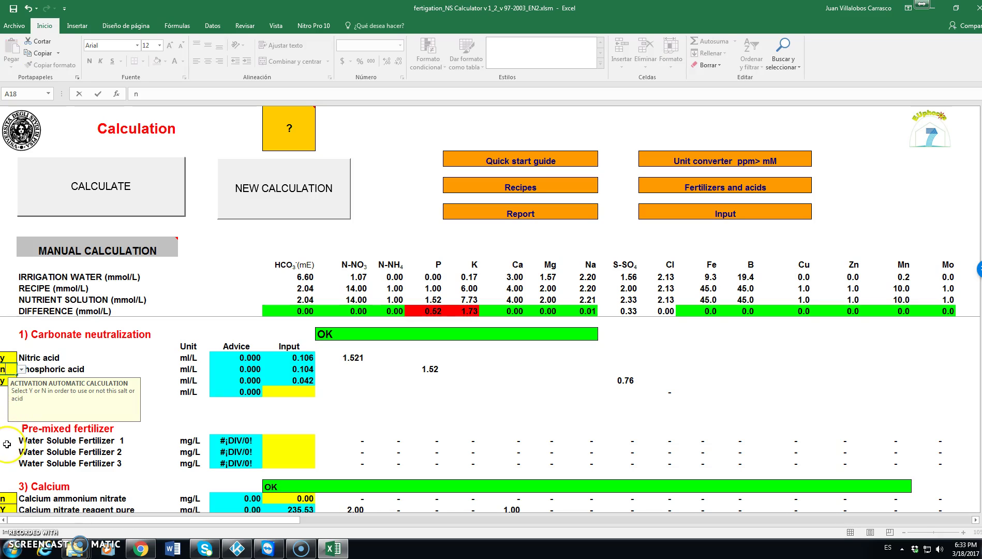
{"action": "left_click", "coordinate": [12, 385]}
{"action": "left_click", "coordinate": [7, 382]}
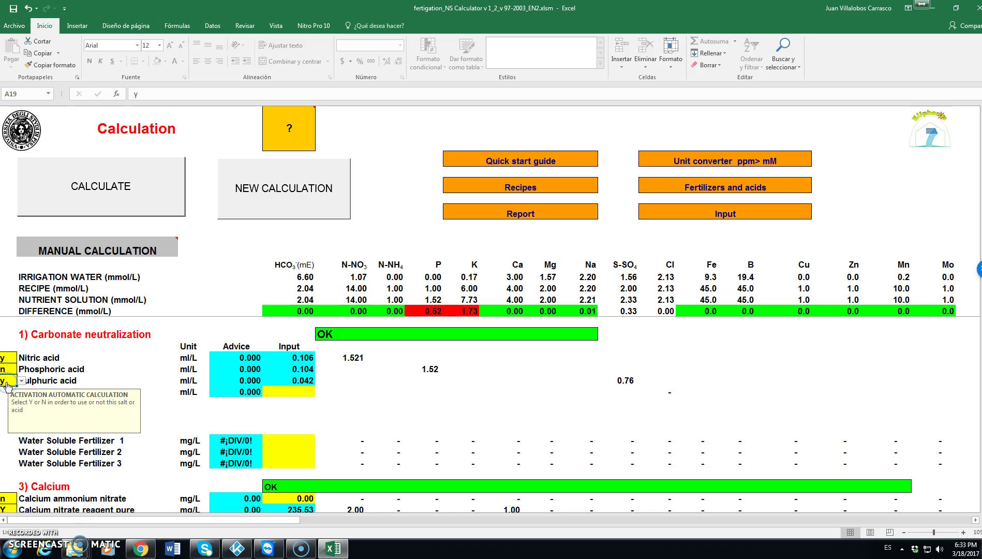
{"action": "type", "text": "n"}
{"action": "left_click", "coordinate": [74, 346]}
{"action": "left_click", "coordinate": [252, 200]}
{"action": "left_click", "coordinate": [107, 187]}
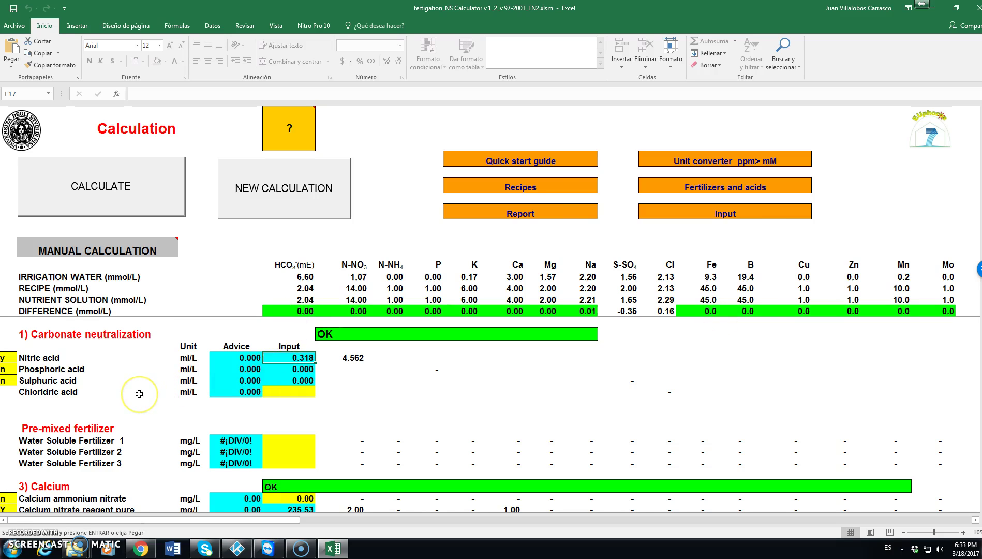
Step: Set the Ammonium sulphate flag to y and recalculate, leaving a K difference of 0.18
{"action": "scroll", "coordinate": [139, 394], "scroll_direction": "down", "scroll_amount": 2}
{"action": "scroll", "coordinate": [139, 394], "scroll_direction": "down", "scroll_amount": 1}
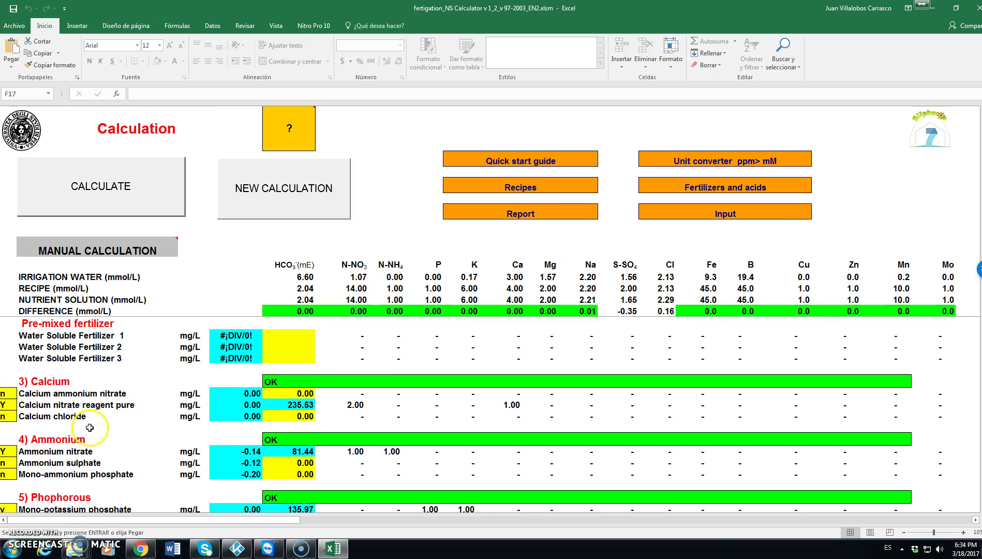
{"action": "left_click", "coordinate": [13, 399]}
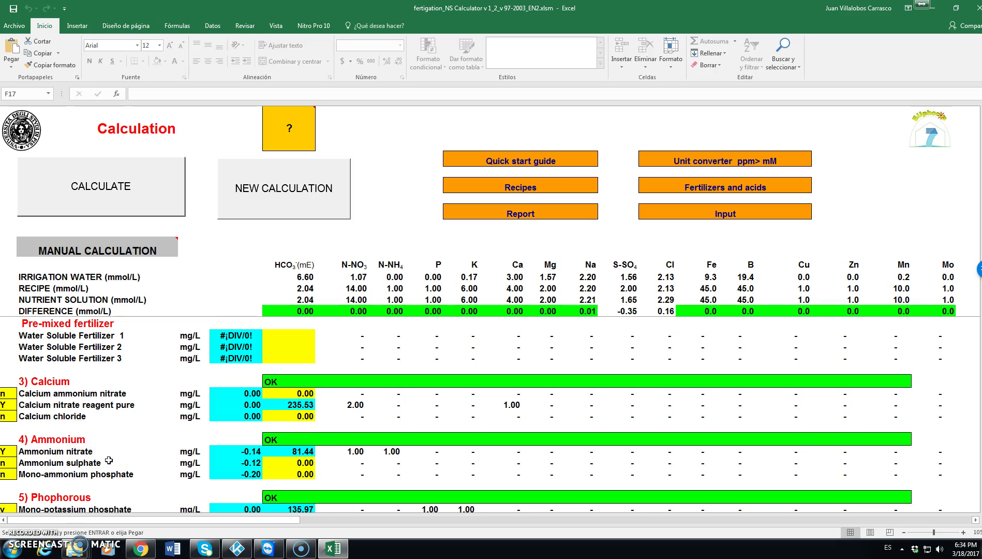
{"action": "scroll", "coordinate": [110, 460], "scroll_direction": "down", "scroll_amount": 1}
{"action": "scroll", "coordinate": [110, 460], "scroll_direction": "down", "scroll_amount": 2}
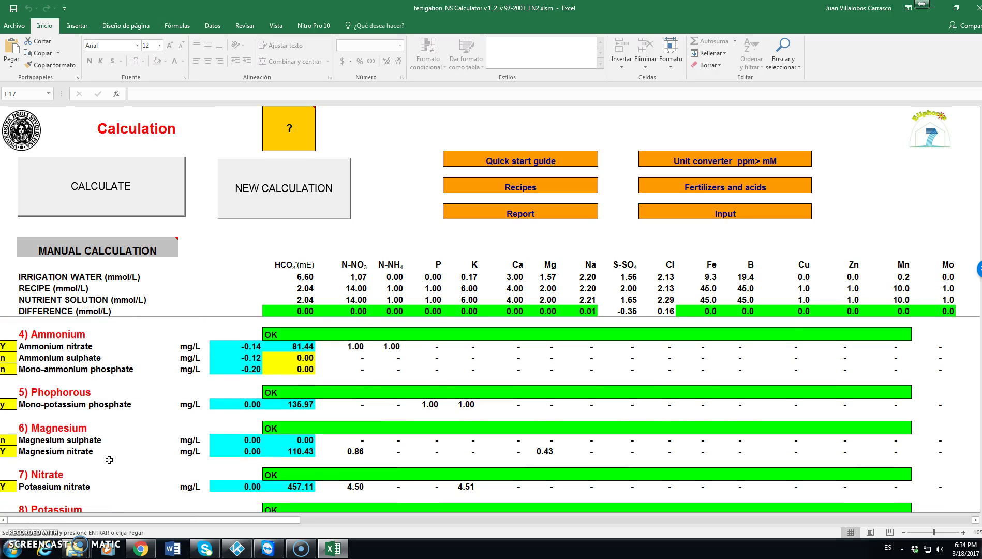
{"action": "left_click", "coordinate": [4, 366]}
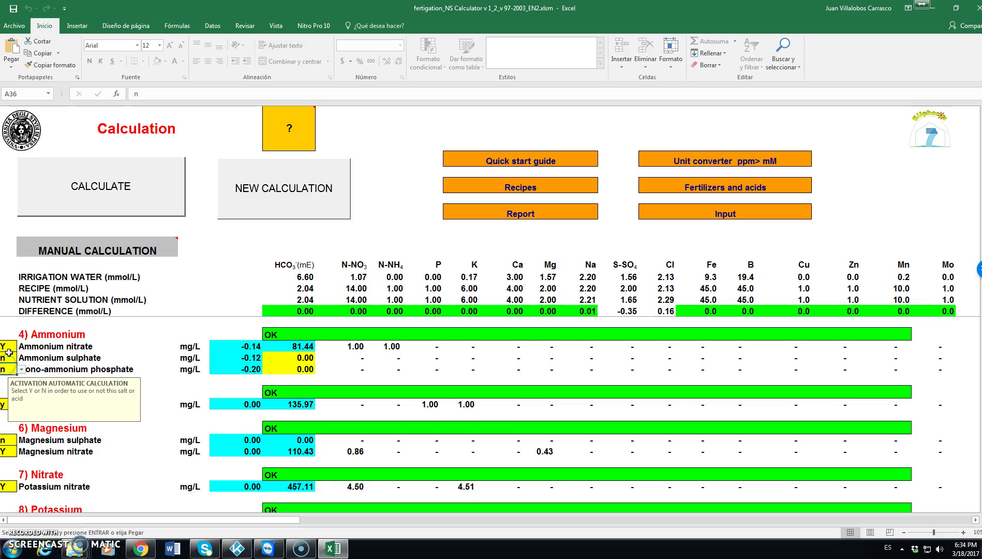
{"action": "left_click", "coordinate": [9, 359]}
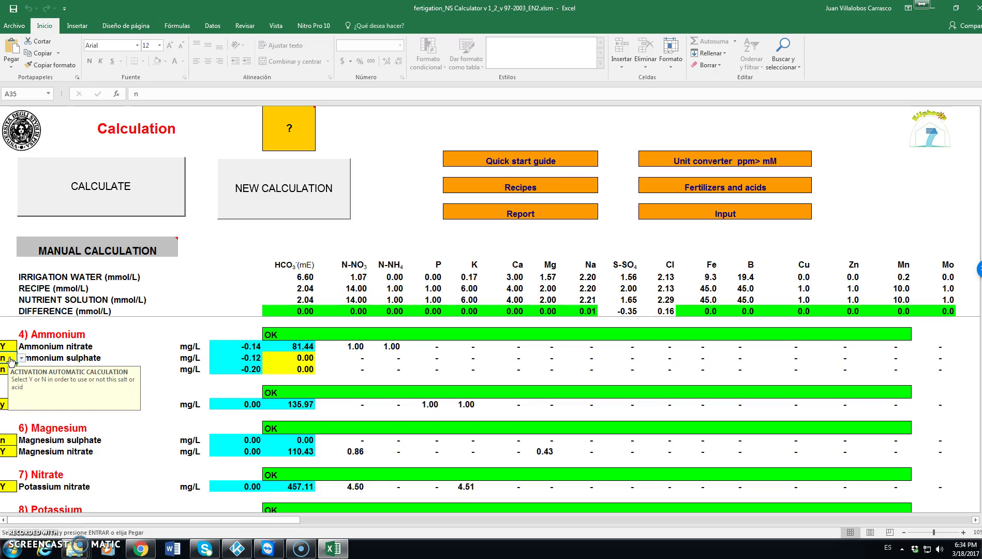
{"action": "type", "text": "y"}
{"action": "left_click", "coordinate": [119, 422]}
{"action": "left_click", "coordinate": [101, 185]}
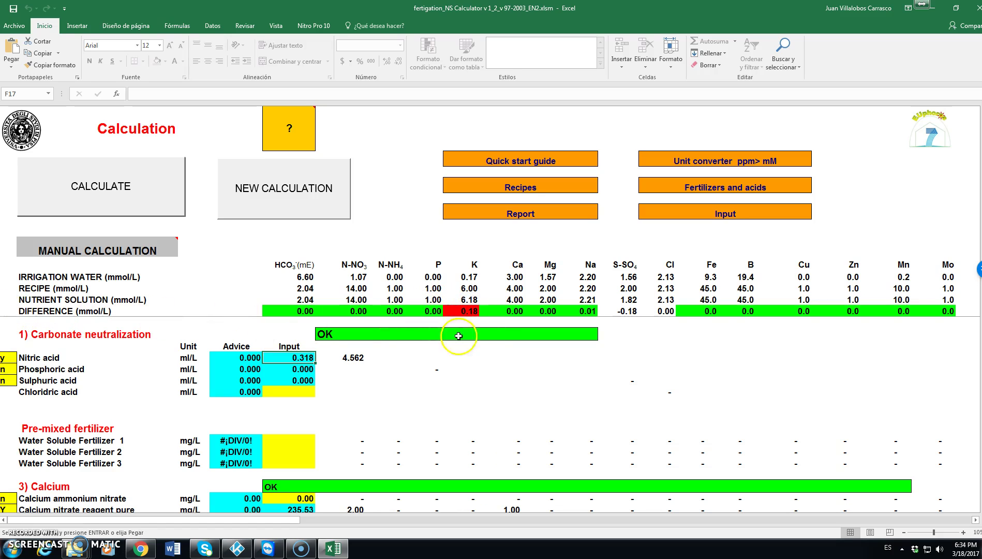
Step: Set Ammonium sulphate back to n and recalculate, returning potassium's difference to 0.00
{"action": "scroll", "coordinate": [468, 426], "scroll_direction": "down", "scroll_amount": 3}
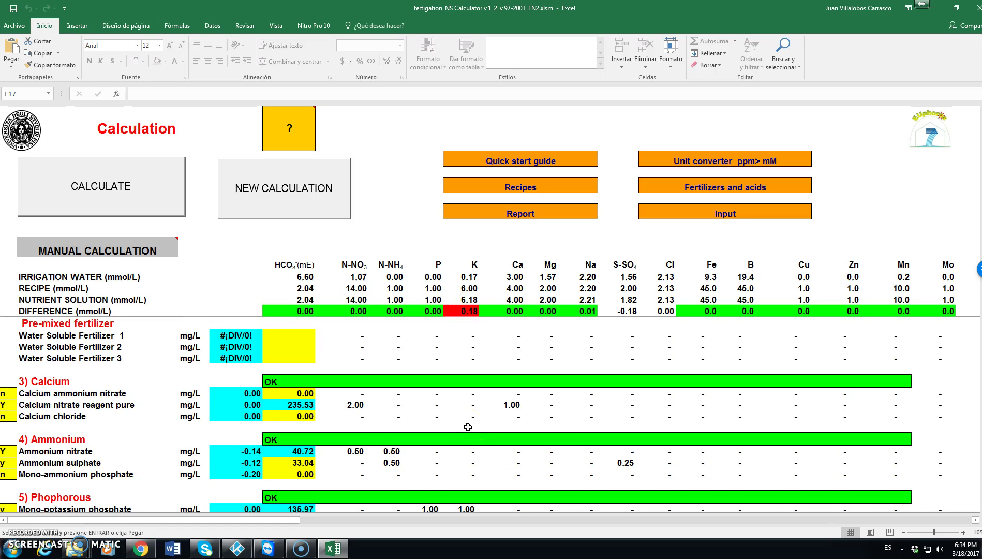
{"action": "scroll", "coordinate": [468, 427], "scroll_direction": "down", "scroll_amount": 2}
{"action": "scroll", "coordinate": [468, 427], "scroll_direction": "down", "scroll_amount": 1}
{"action": "scroll", "coordinate": [468, 427], "scroll_direction": "down", "scroll_amount": 1}
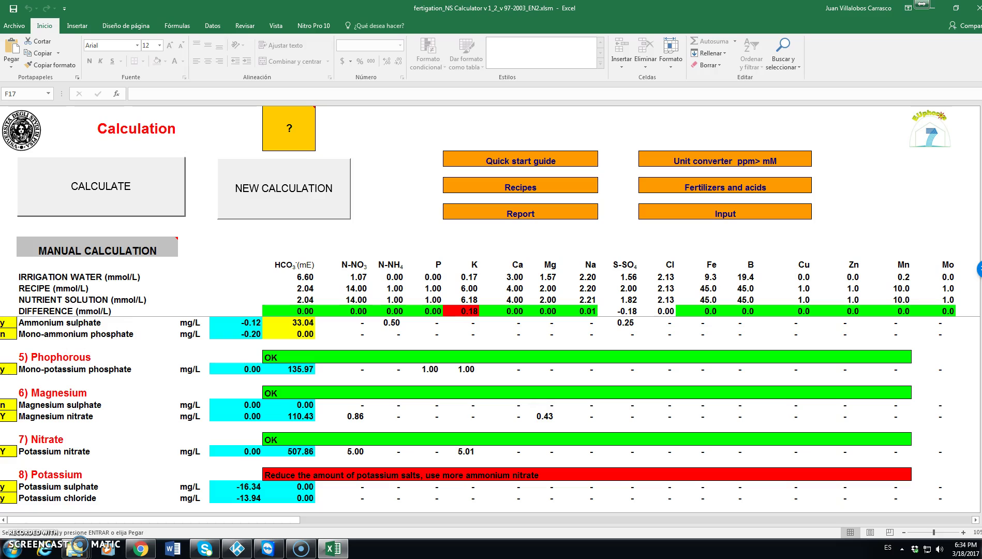
{"action": "left_click", "coordinate": [8, 325]}
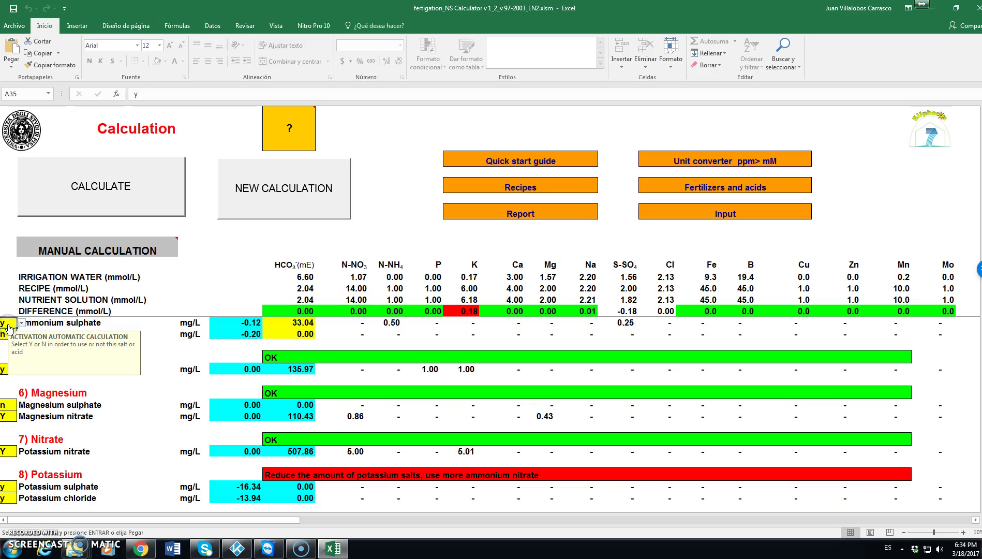
{"action": "type", "text": "n"}
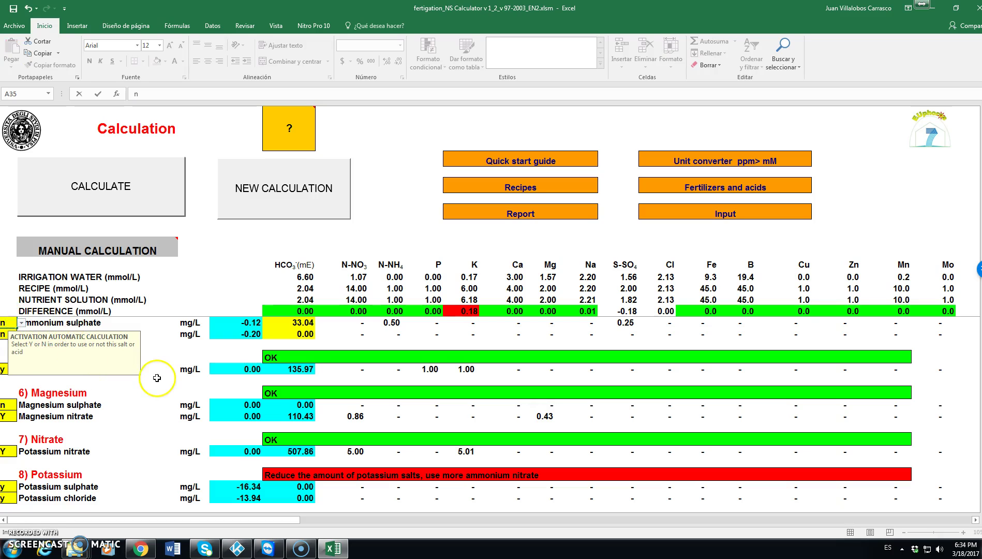
{"action": "left_click", "coordinate": [157, 378]}
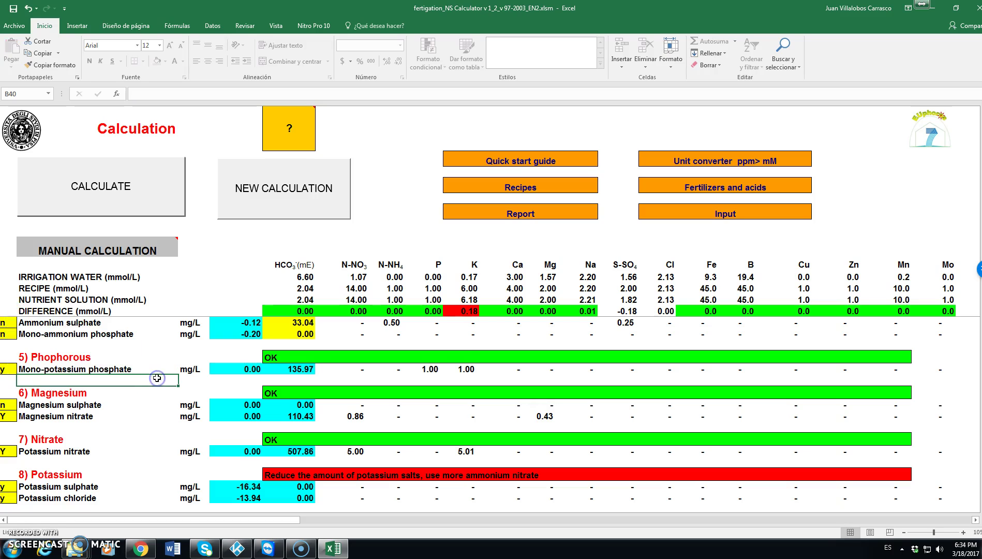
{"action": "left_click", "coordinate": [111, 188]}
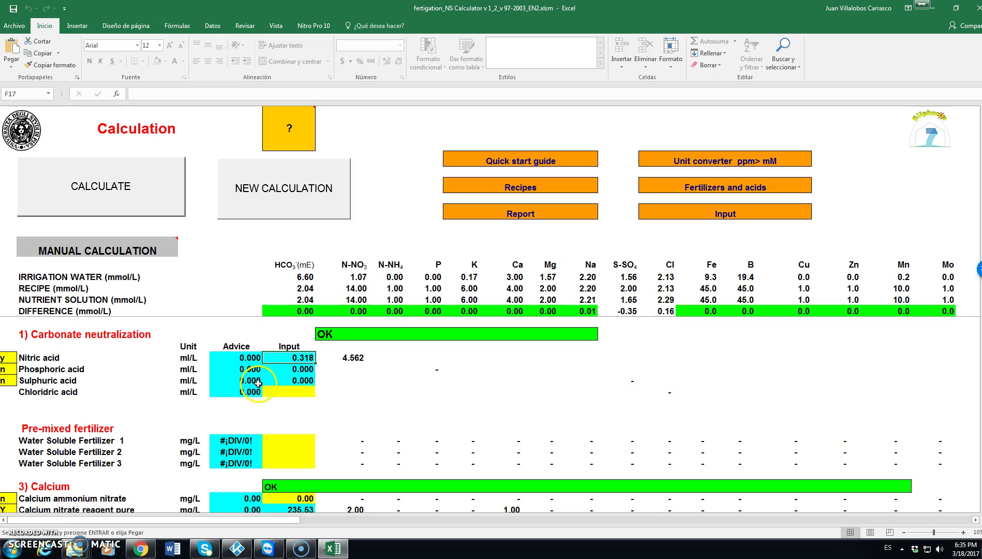
{"action": "scroll", "coordinate": [259, 384], "scroll_direction": "down", "scroll_amount": 2}
{"action": "scroll", "coordinate": [259, 384], "scroll_direction": "up", "scroll_amount": 2}
{"action": "left_click", "coordinate": [229, 358]}
{"action": "left_click", "coordinate": [304, 358]}
{"action": "left_click", "coordinate": [392, 436]}
{"action": "scroll", "coordinate": [392, 436], "scroll_direction": "down", "scroll_amount": 3}
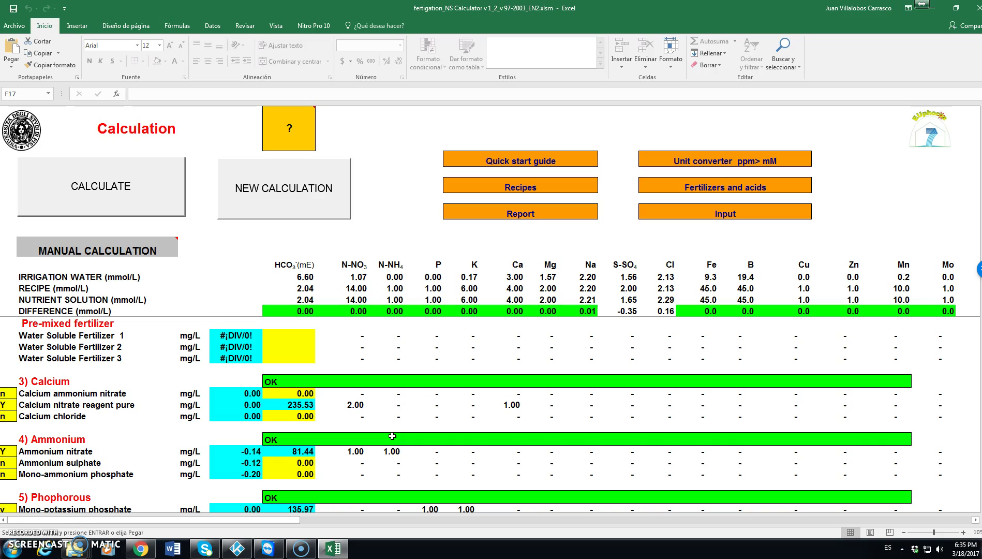
{"action": "left_click", "coordinate": [277, 457]}
{"action": "mouse_move", "coordinate": [102, 250]}
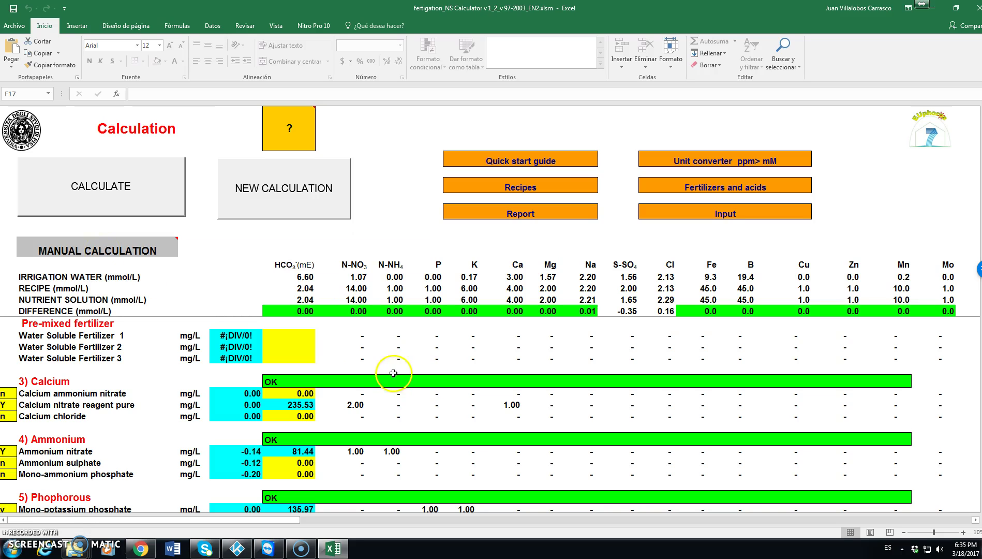
Step: On the Report sheet, apply a 1:200 dilution ratio, raising both stocks to 106.7 g/L
{"action": "left_click", "coordinate": [522, 213]}
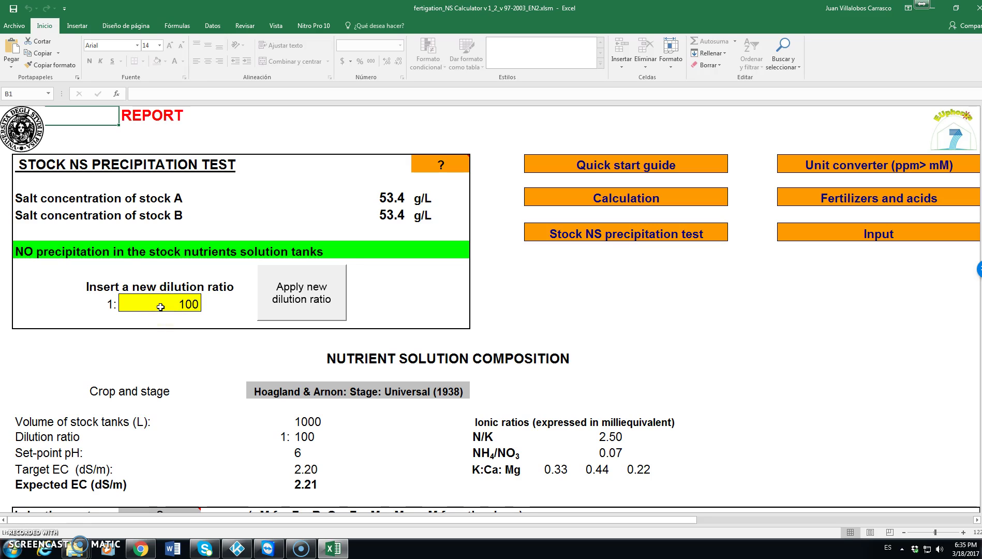
{"action": "left_click", "coordinate": [189, 305]}
{"action": "type", "text": "2000"}
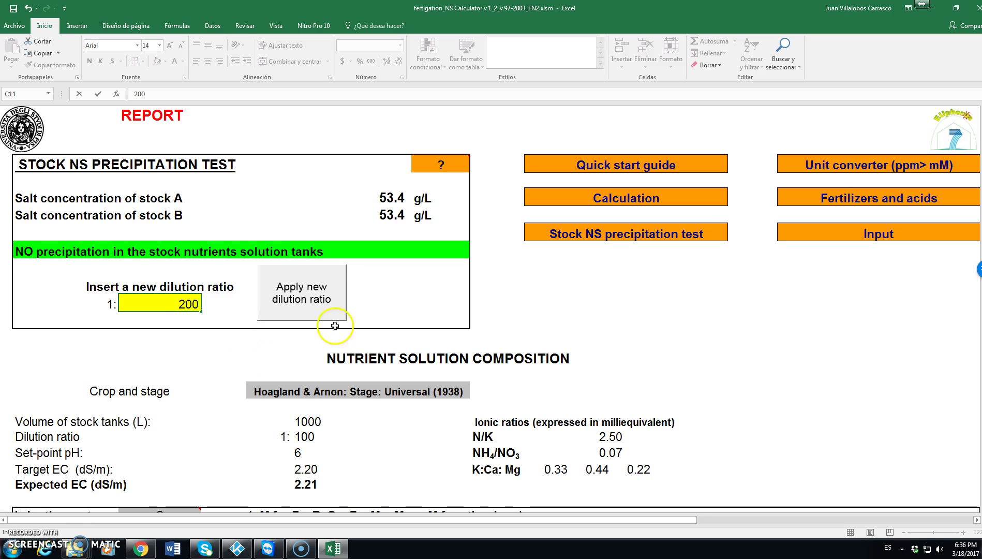
{"action": "left_click", "coordinate": [305, 294]}
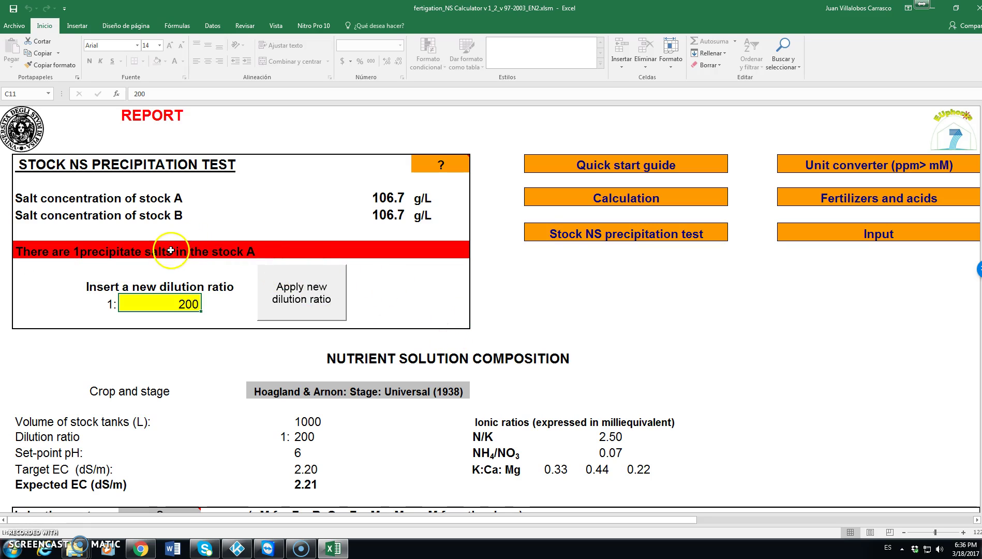
Step: Check the Stock A precipitates table, which identifies CaSO4 as the precipitating salt
{"action": "left_click", "coordinate": [612, 236]}
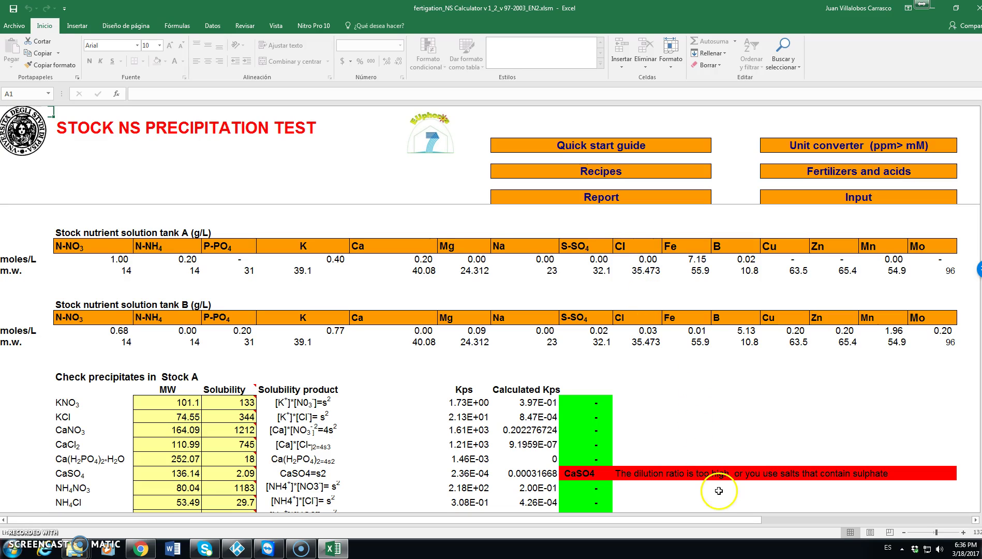
{"action": "scroll", "coordinate": [697, 454], "scroll_direction": "down", "scroll_amount": 3}
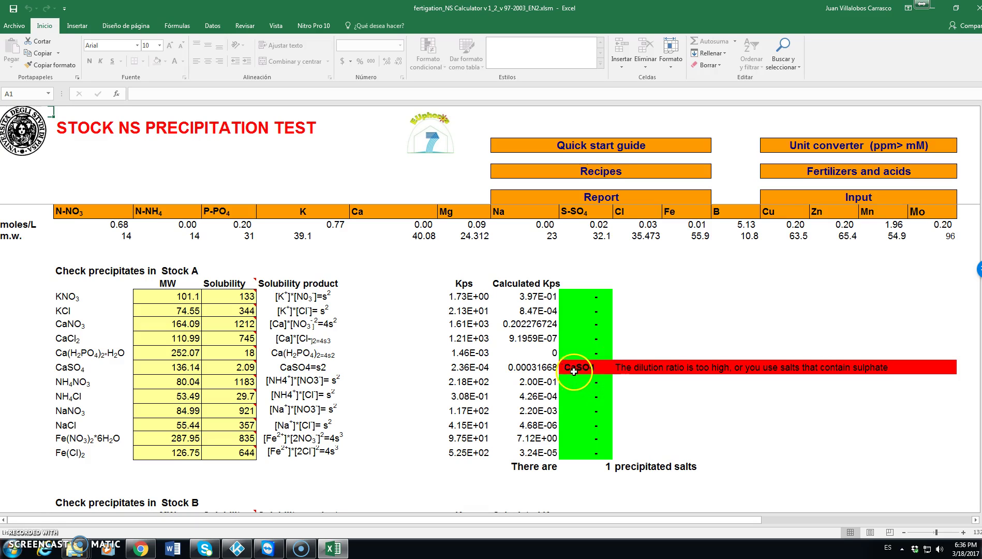
{"action": "left_click", "coordinate": [607, 372]}
{"action": "left_click", "coordinate": [698, 369]}
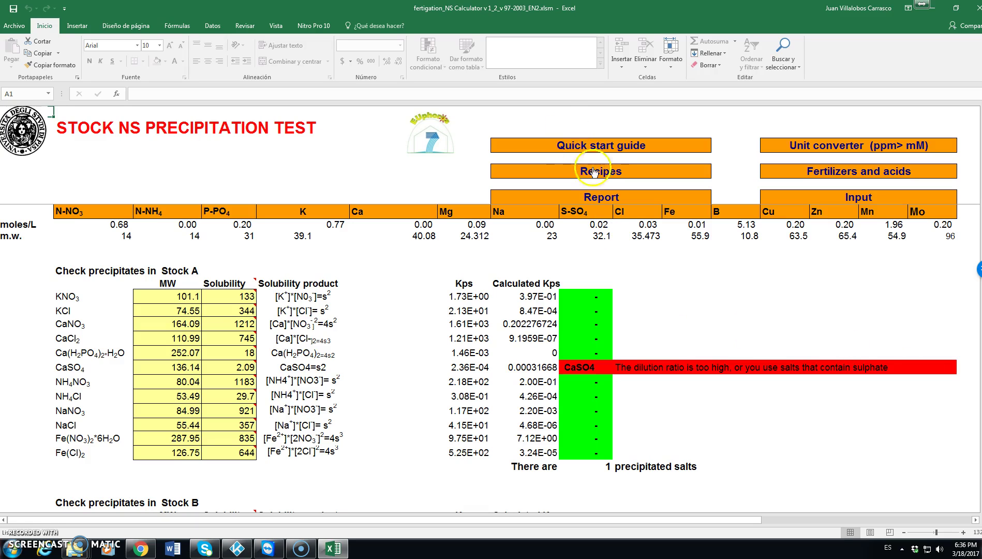
Step: Back on the Report, apply a 1:150 then a 1:120 dilution ratio, giving 64.0 g/L stocks
{"action": "left_click", "coordinate": [605, 199]}
{"action": "left_click", "coordinate": [185, 307]}
{"action": "type", "text": "150"}
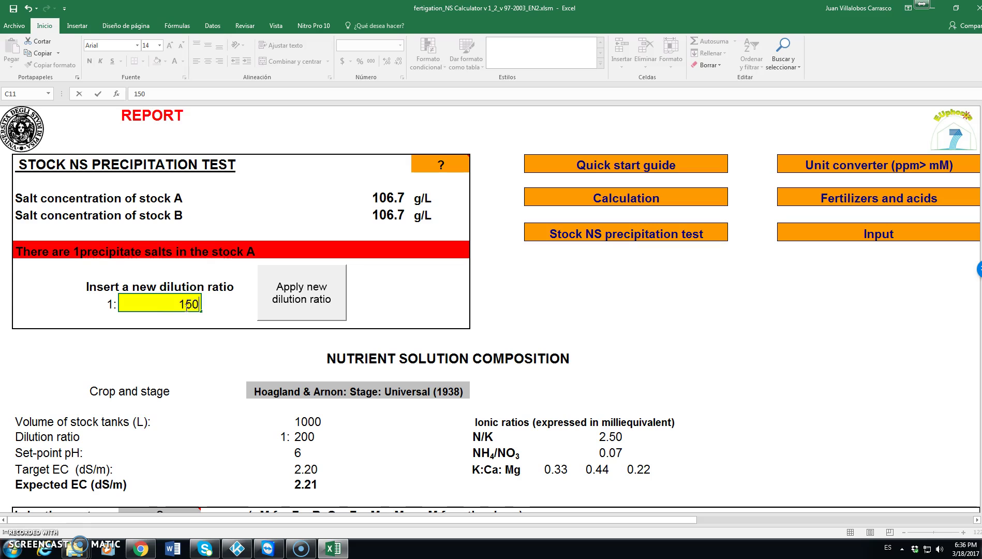
{"action": "left_click", "coordinate": [286, 291]}
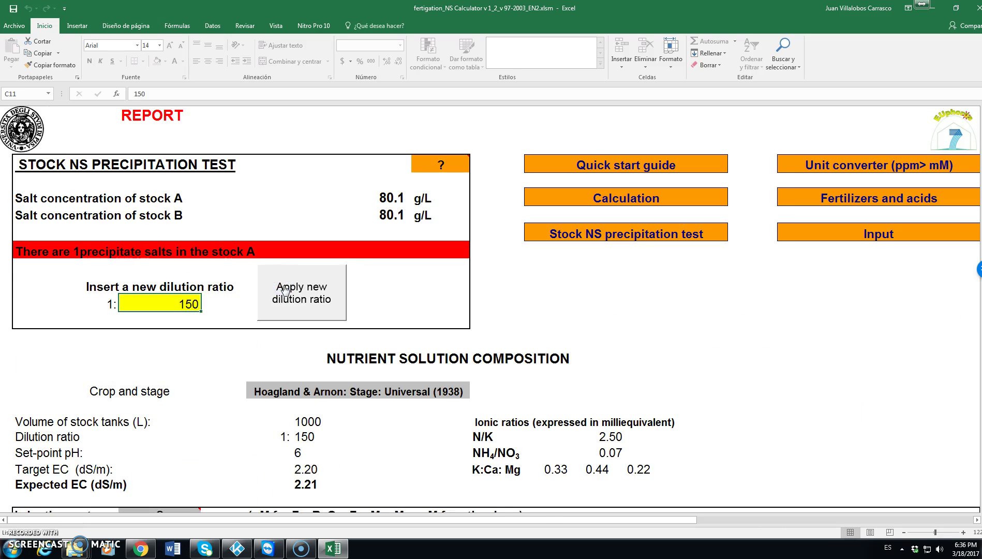
{"action": "left_click", "coordinate": [314, 296]}
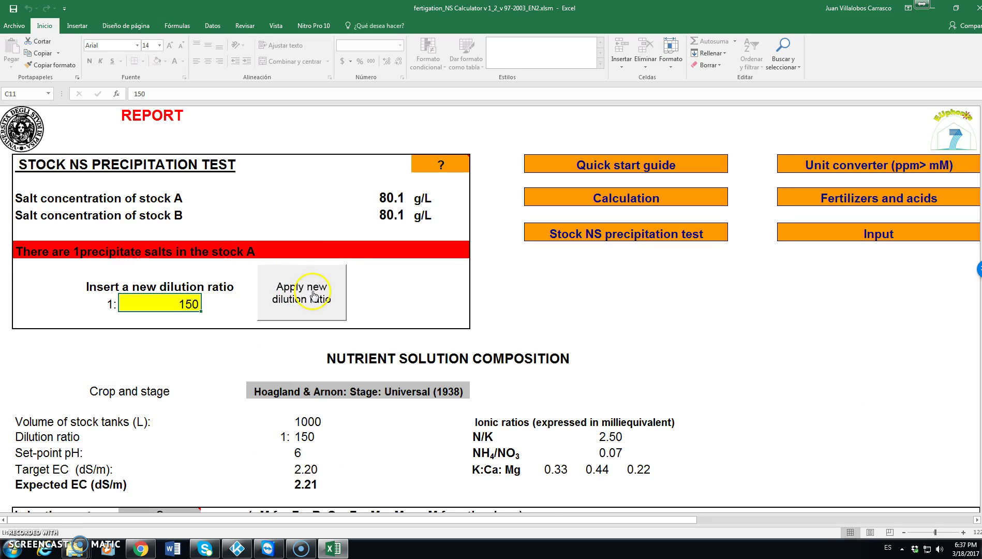
{"action": "left_click", "coordinate": [184, 304]}
{"action": "type", "text": "1"}
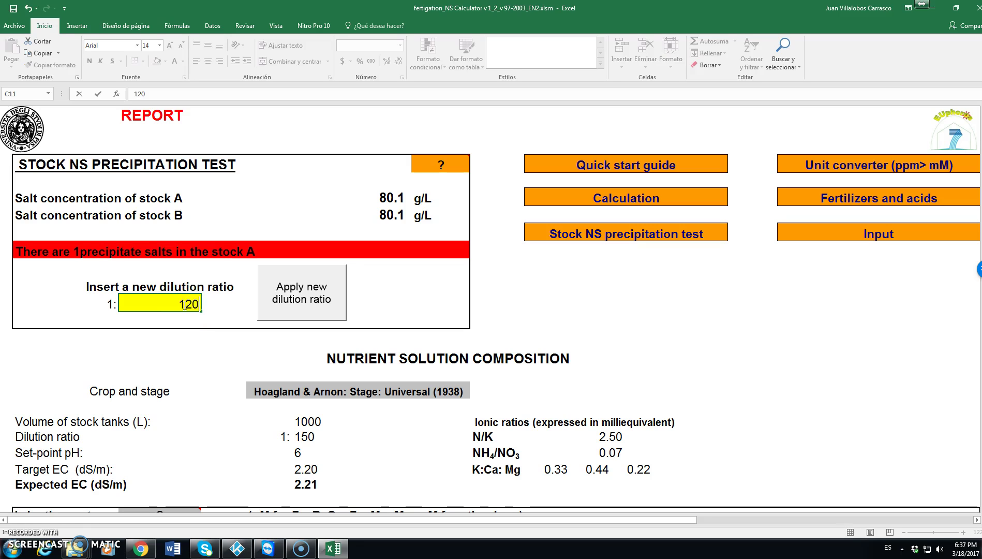
{"action": "type", "text": "20"}
{"action": "left_click", "coordinate": [234, 287]}
{"action": "left_click", "coordinate": [314, 302]}
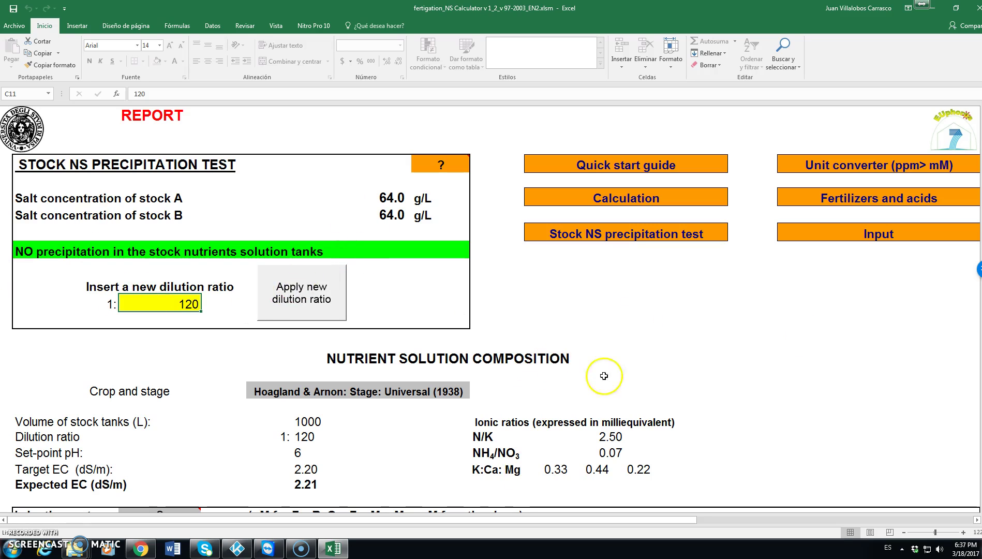
{"action": "scroll", "coordinate": [616, 378], "scroll_direction": "down", "scroll_amount": 3}
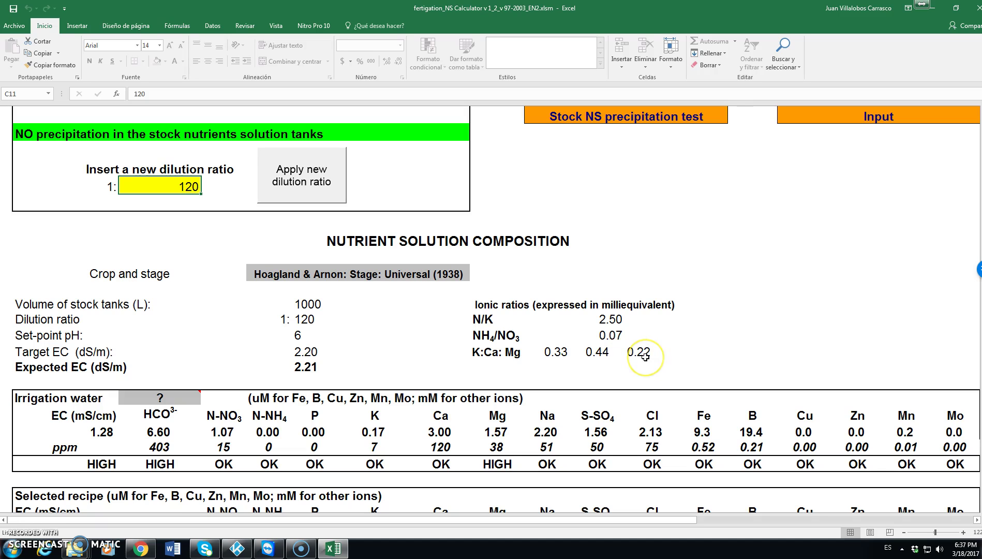
{"action": "scroll", "coordinate": [646, 357], "scroll_direction": "down", "scroll_amount": 3}
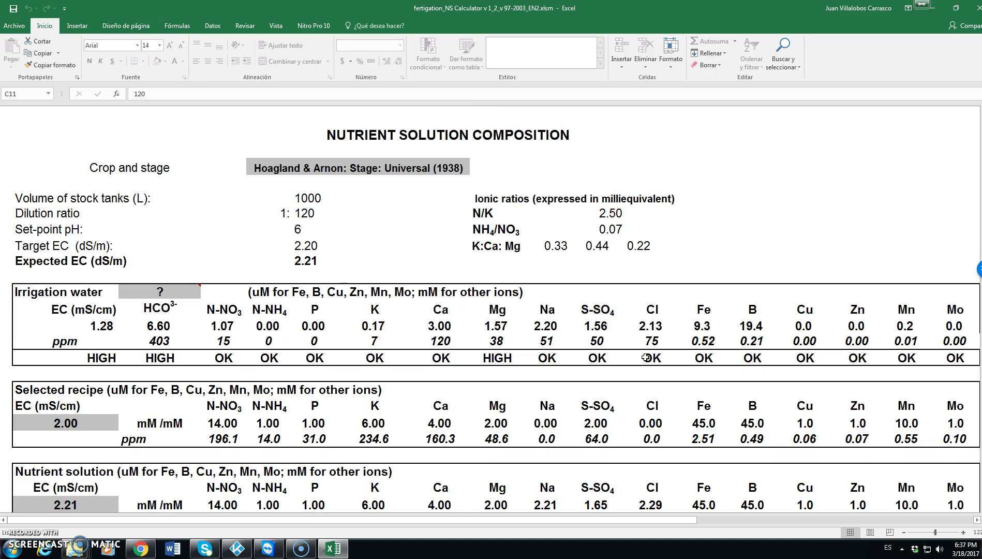
{"action": "scroll", "coordinate": [645, 357], "scroll_direction": "down", "scroll_amount": 3}
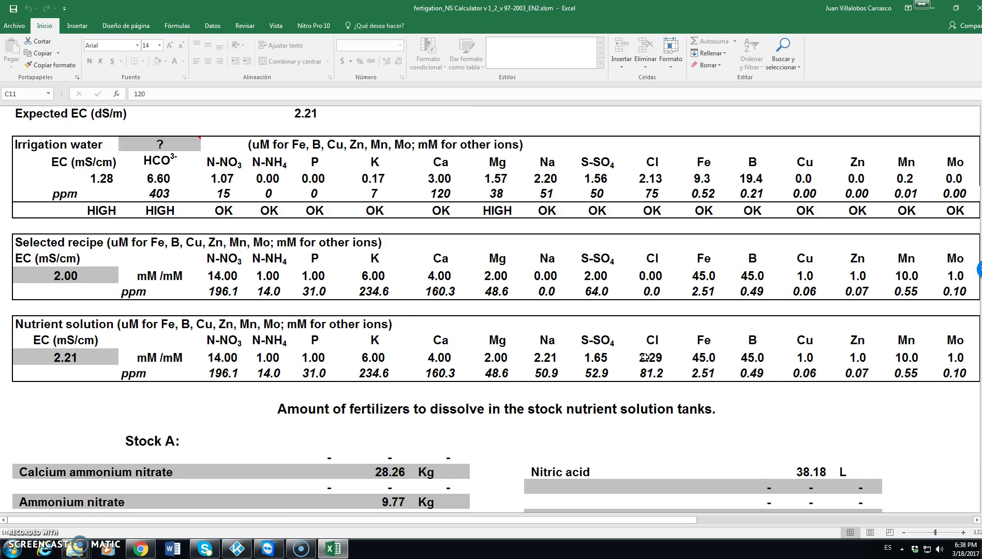
{"action": "scroll", "coordinate": [646, 358], "scroll_direction": "down", "scroll_amount": 3}
{"action": "scroll", "coordinate": [645, 357], "scroll_direction": "down", "scroll_amount": 3}
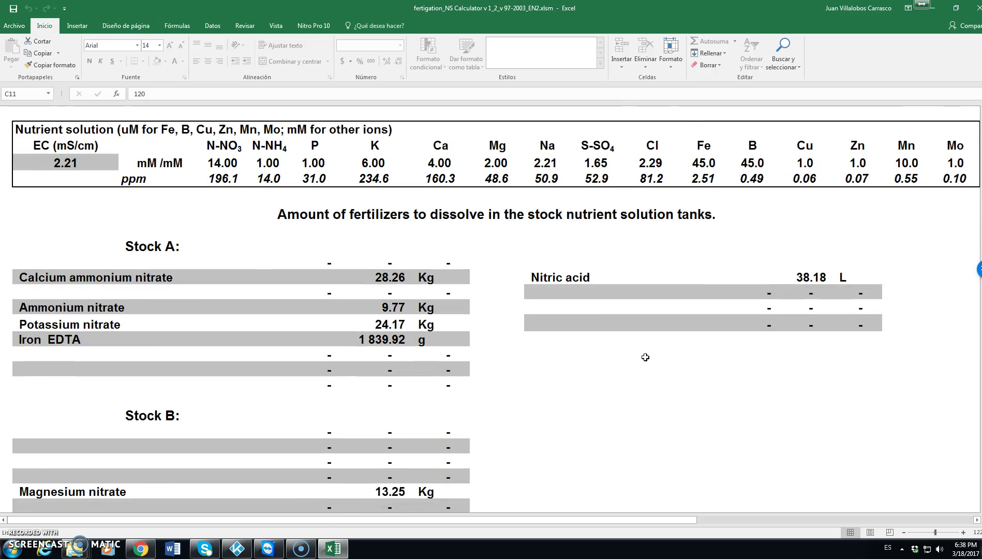
{"action": "scroll", "coordinate": [645, 357], "scroll_direction": "up", "scroll_amount": 1}
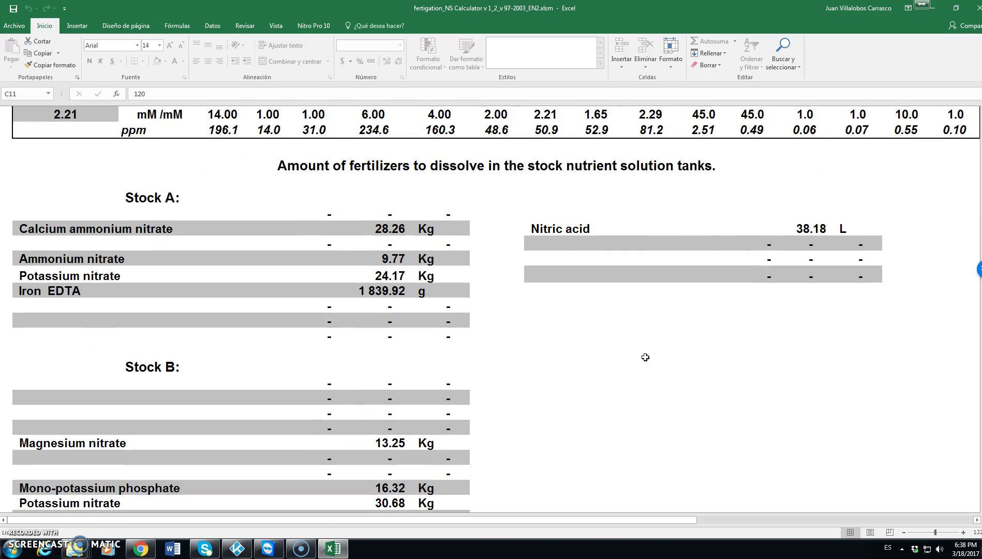
{"action": "scroll", "coordinate": [252, 192], "scroll_direction": "up", "scroll_amount": 7}
{"action": "scroll", "coordinate": [252, 193], "scroll_direction": "down", "scroll_amount": 8}
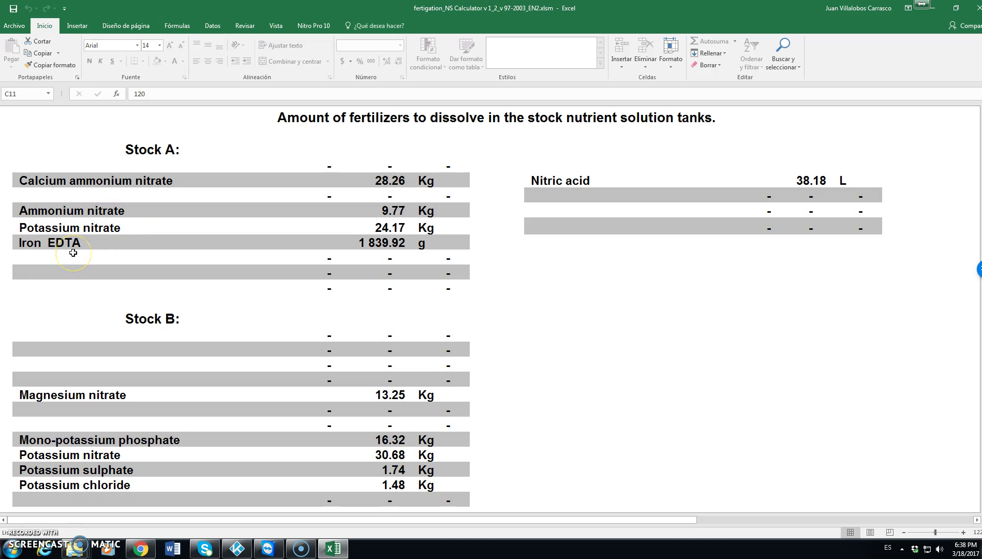
{"action": "scroll", "coordinate": [378, 314], "scroll_direction": "down", "scroll_amount": 2}
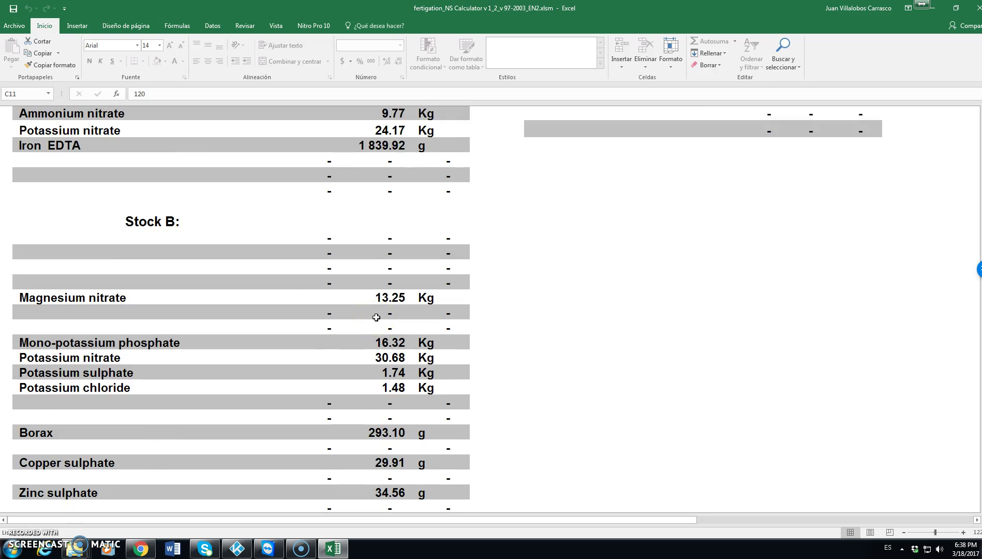
{"action": "scroll", "coordinate": [376, 317], "scroll_direction": "down", "scroll_amount": 1}
{"action": "scroll", "coordinate": [376, 318], "scroll_direction": "down", "scroll_amount": 1}
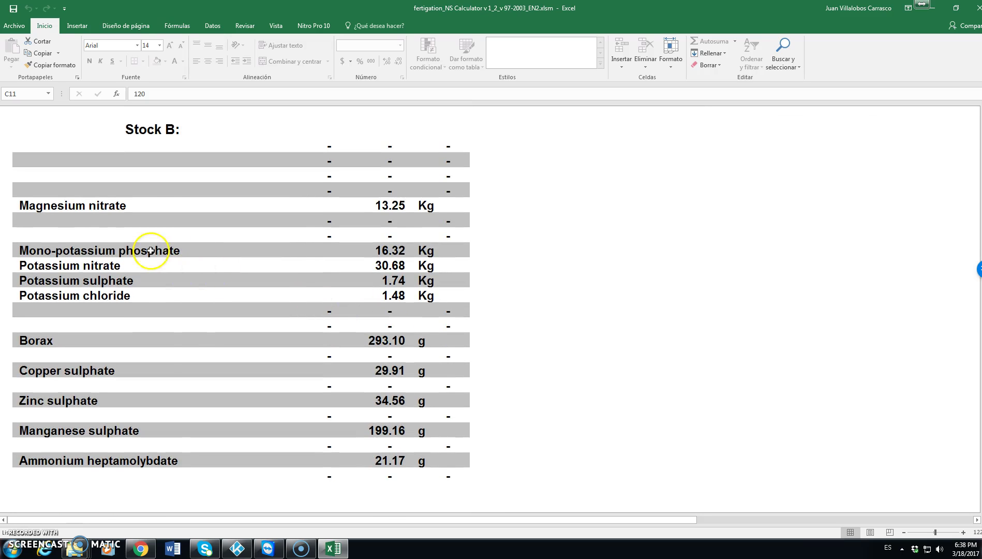
{"action": "scroll", "coordinate": [541, 289], "scroll_direction": "up", "scroll_amount": 4}
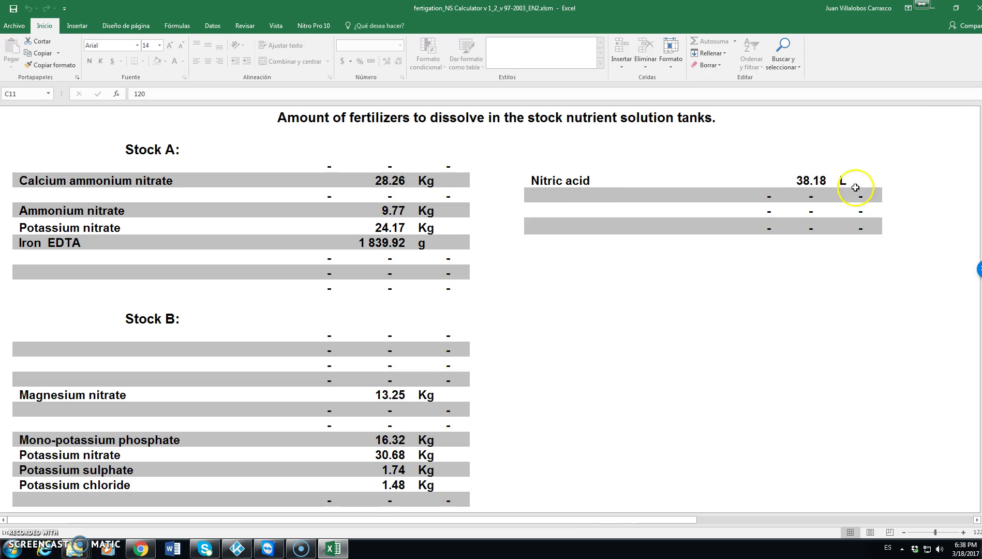
{"action": "scroll", "coordinate": [272, 347], "scroll_direction": "down", "scroll_amount": 4}
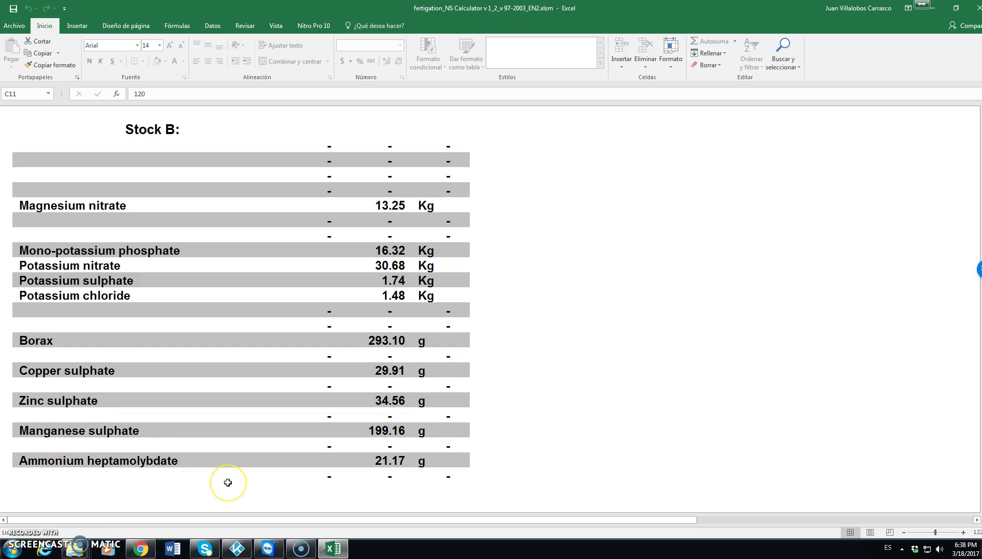
{"action": "scroll", "coordinate": [417, 466], "scroll_direction": "down", "scroll_amount": 2}
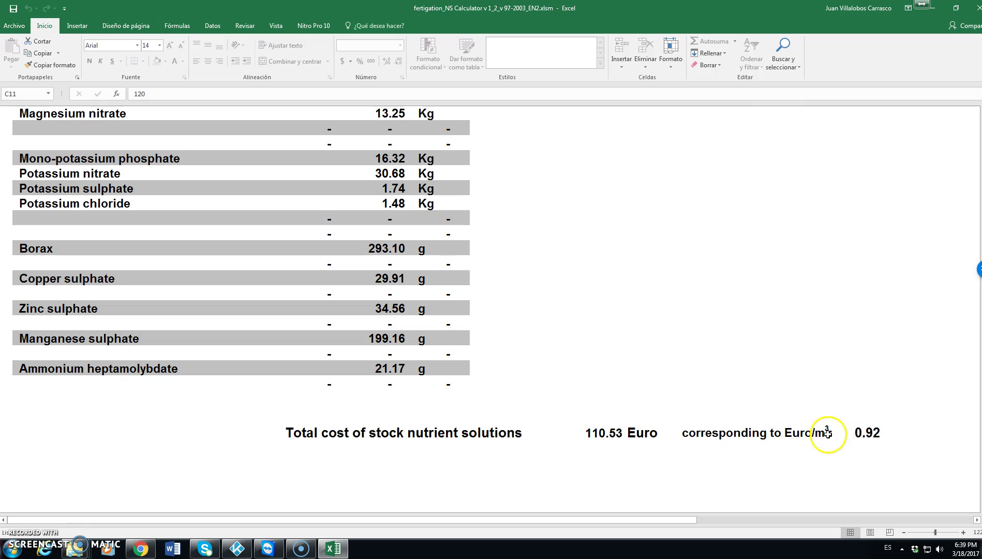
{"action": "scroll", "coordinate": [872, 448], "scroll_direction": "up", "scroll_amount": 18}
Step: Open the Fertilizers and acids sheet and scroll through the fertilizer prices and nutrient percentages
{"action": "scroll", "coordinate": [872, 448], "scroll_direction": "up", "scroll_amount": 5}
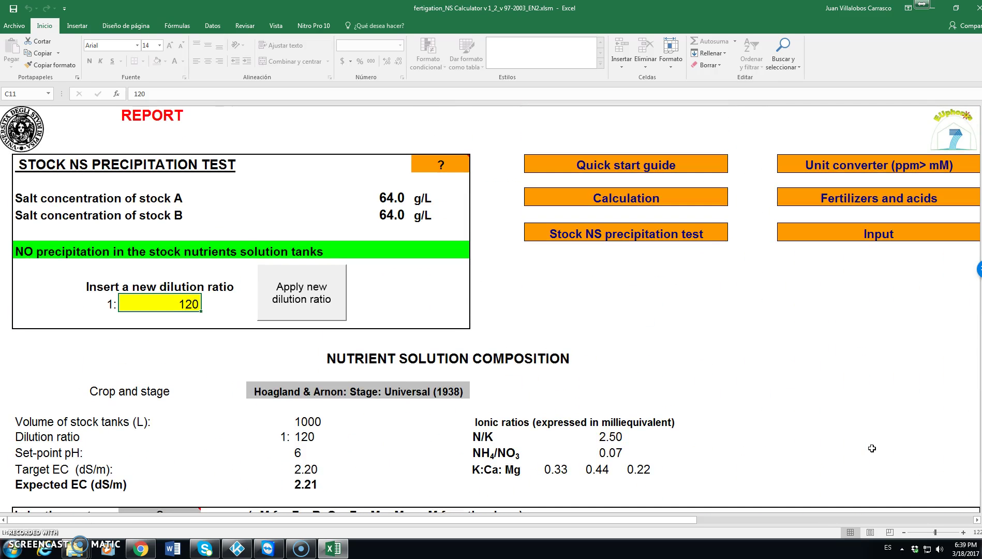
{"action": "left_click", "coordinate": [867, 203]}
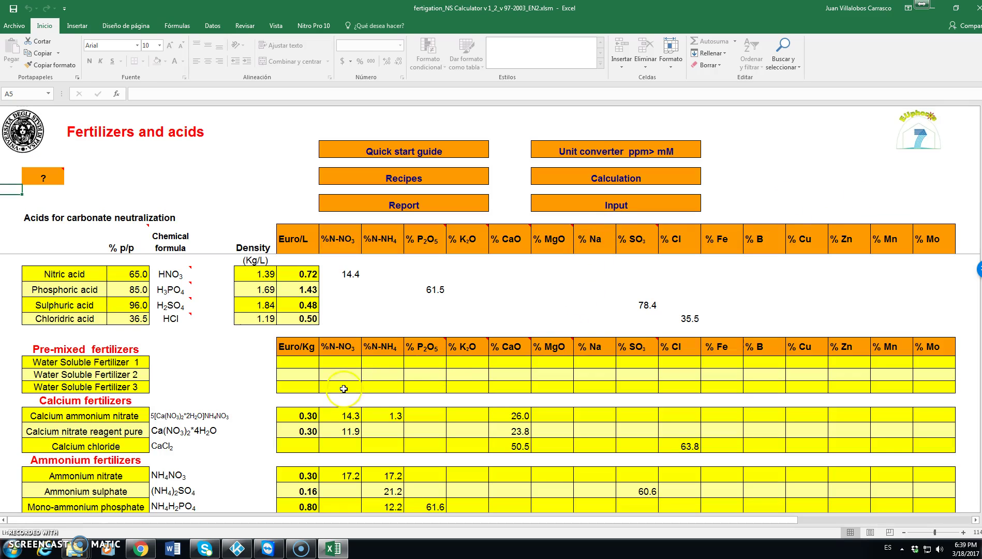
{"action": "scroll", "coordinate": [344, 388], "scroll_direction": "down", "scroll_amount": 2}
{"action": "scroll", "coordinate": [343, 389], "scroll_direction": "up", "scroll_amount": 2}
{"action": "scroll", "coordinate": [343, 389], "scroll_direction": "down", "scroll_amount": 3}
{"action": "scroll", "coordinate": [343, 388], "scroll_direction": "down", "scroll_amount": 1}
{"action": "scroll", "coordinate": [344, 389], "scroll_direction": "down", "scroll_amount": 1}
{"action": "scroll", "coordinate": [344, 389], "scroll_direction": "up", "scroll_amount": 5}
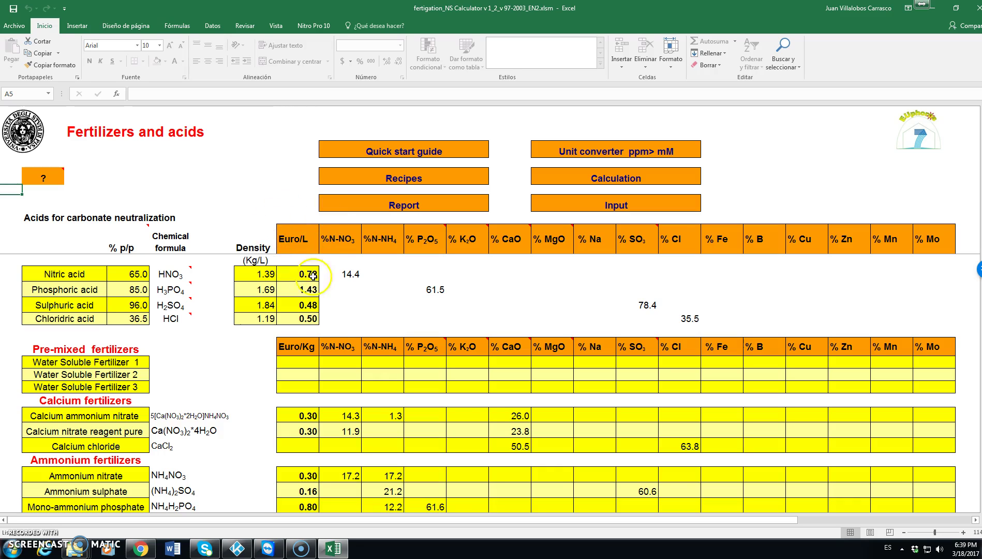
{"action": "scroll", "coordinate": [365, 339], "scroll_direction": "down", "scroll_amount": 3}
{"action": "scroll", "coordinate": [365, 339], "scroll_direction": "down", "scroll_amount": 3}
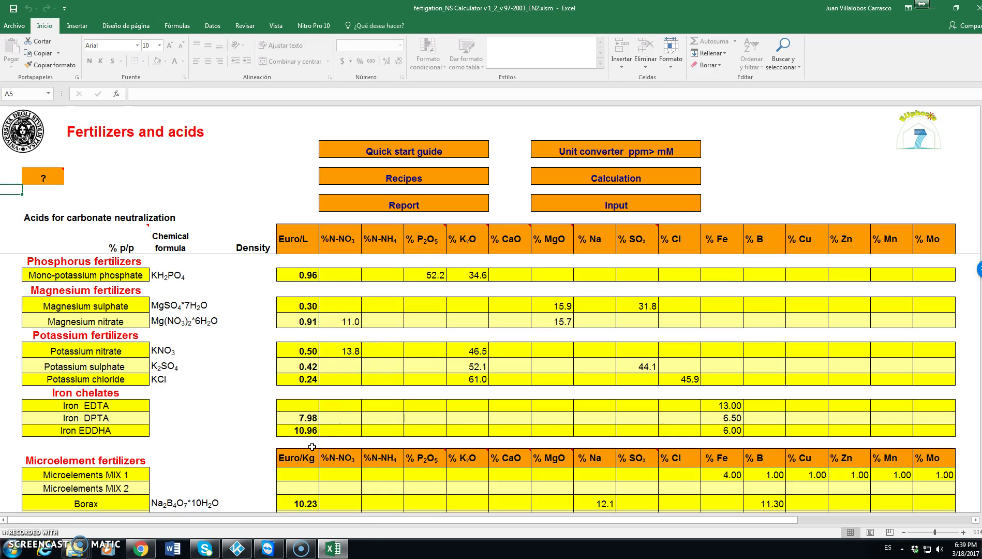
{"action": "scroll", "coordinate": [312, 447], "scroll_direction": "up", "scroll_amount": 3}
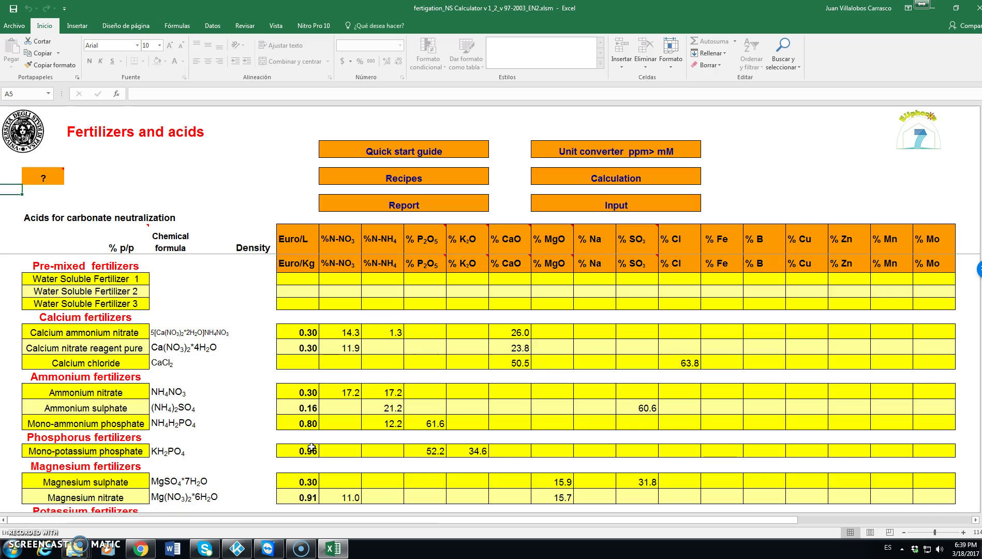
{"action": "scroll", "coordinate": [311, 446], "scroll_direction": "down", "scroll_amount": 6}
{"action": "scroll", "coordinate": [311, 446], "scroll_direction": "down", "scroll_amount": 2}
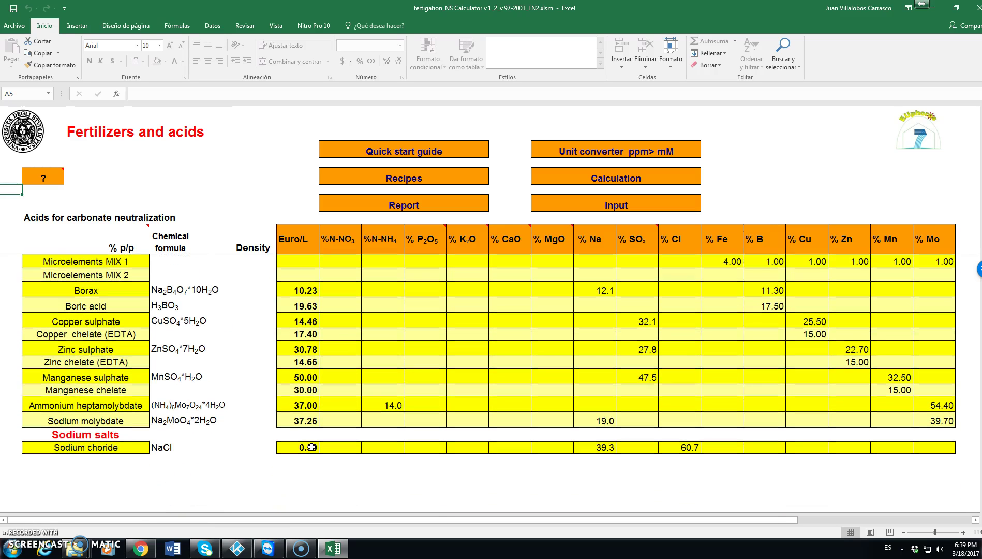
{"action": "scroll", "coordinate": [308, 310], "scroll_direction": "up", "scroll_amount": 5}
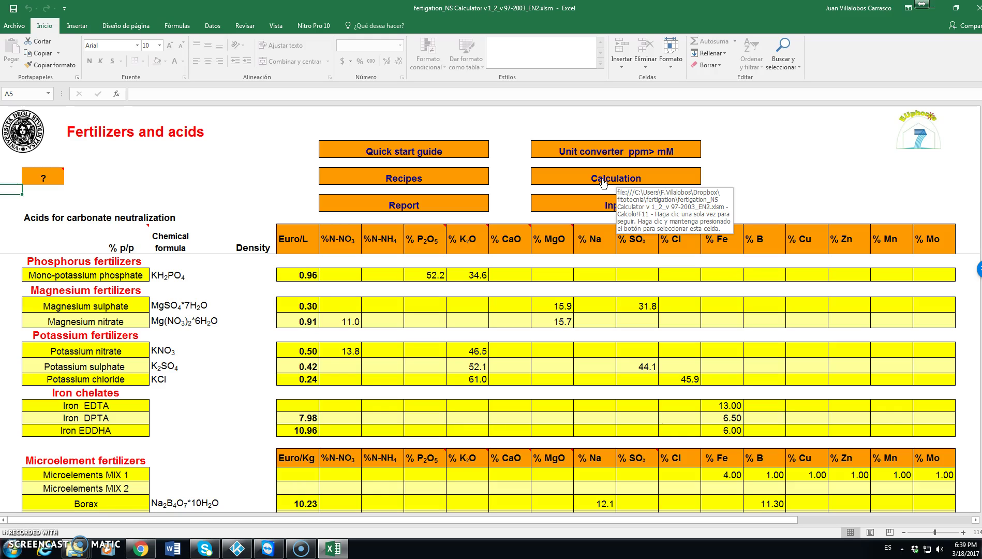
Step: Switch to the Calculation sheet, review its contents, and scroll back up to the top
{"action": "left_click", "coordinate": [603, 183]}
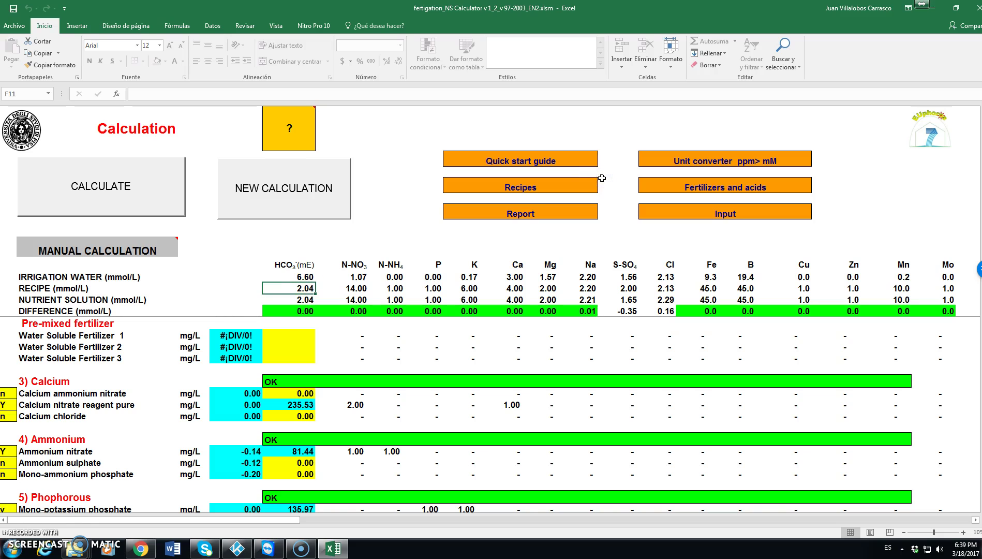
{"action": "scroll", "coordinate": [456, 407], "scroll_direction": "down", "scroll_amount": 8}
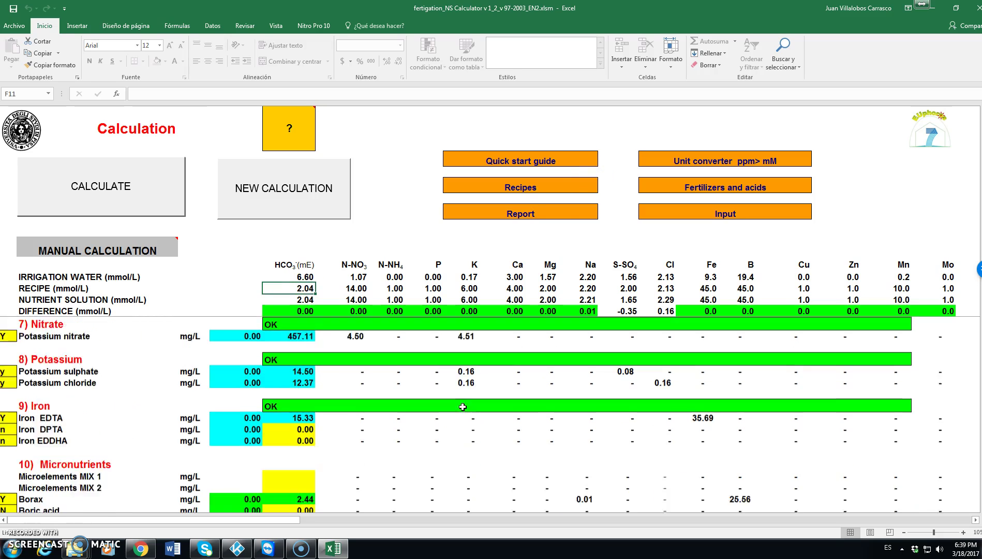
{"action": "scroll", "coordinate": [462, 407], "scroll_direction": "down", "scroll_amount": 4}
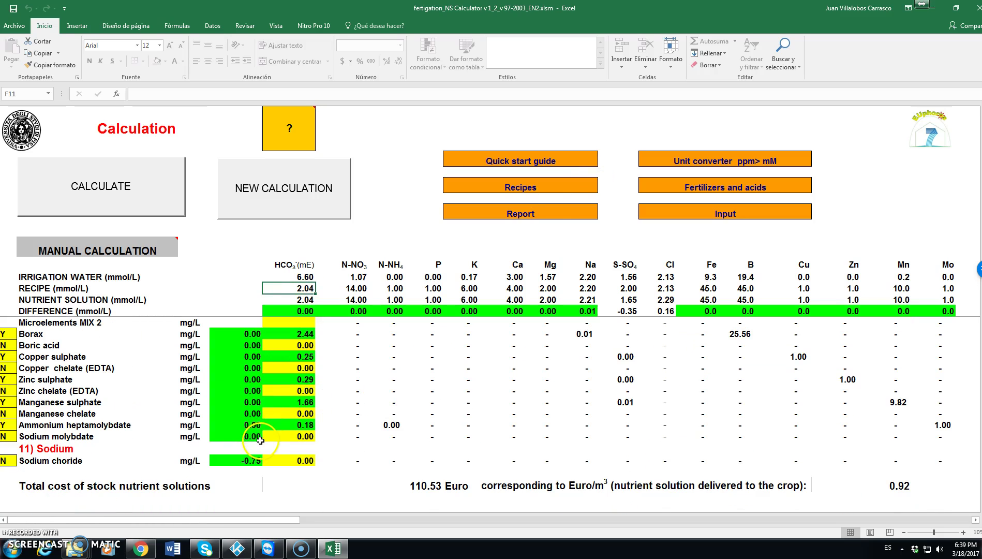
{"action": "scroll", "coordinate": [260, 441], "scroll_direction": "up", "scroll_amount": 12}
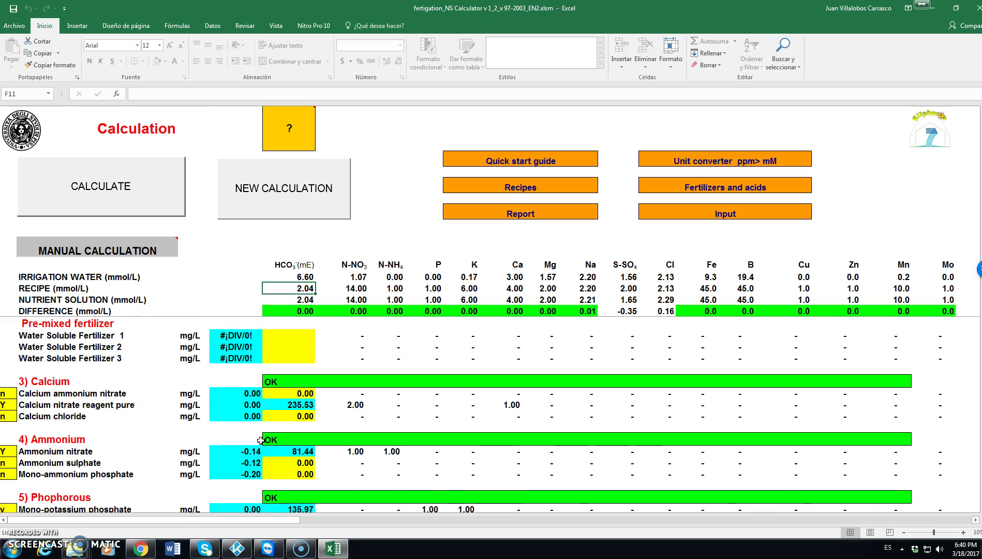
{"action": "scroll", "coordinate": [260, 440], "scroll_direction": "up", "scroll_amount": 3}
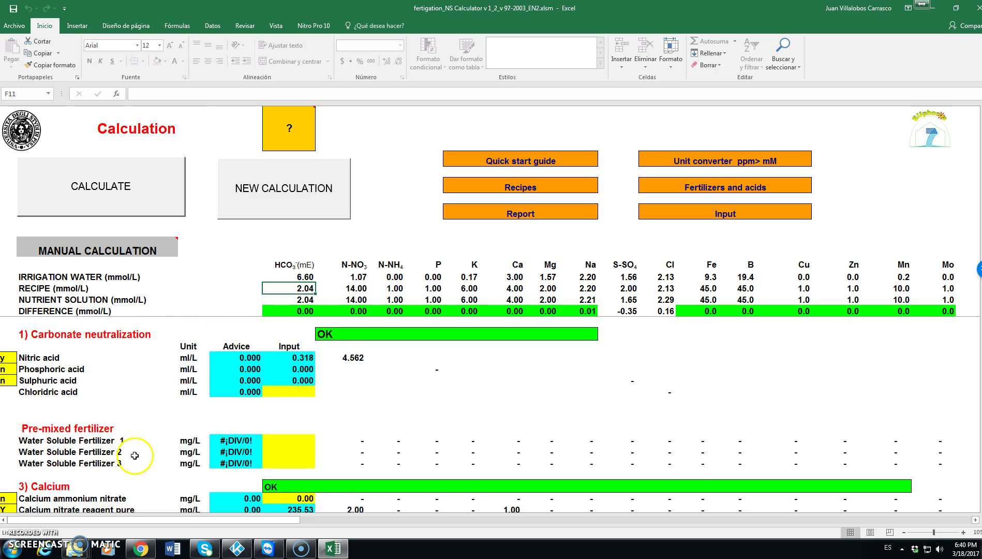
{"action": "scroll", "coordinate": [132, 453], "scroll_direction": "down", "scroll_amount": 4}
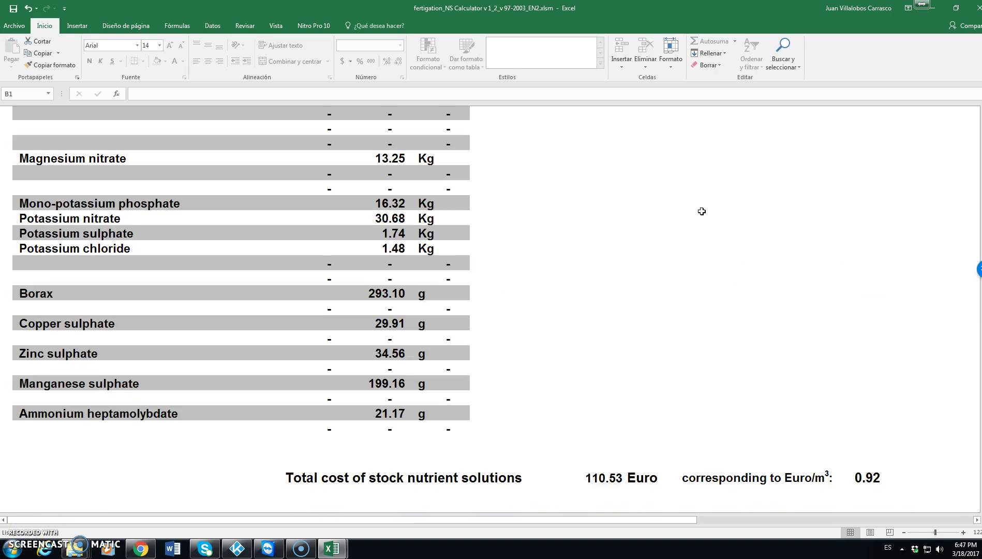
{"action": "scroll", "coordinate": [701, 212], "scroll_direction": "up", "scroll_amount": 4}
{"action": "scroll", "coordinate": [702, 211], "scroll_direction": "up", "scroll_amount": 5}
{"action": "scroll", "coordinate": [701, 211], "scroll_direction": "up", "scroll_amount": 8}
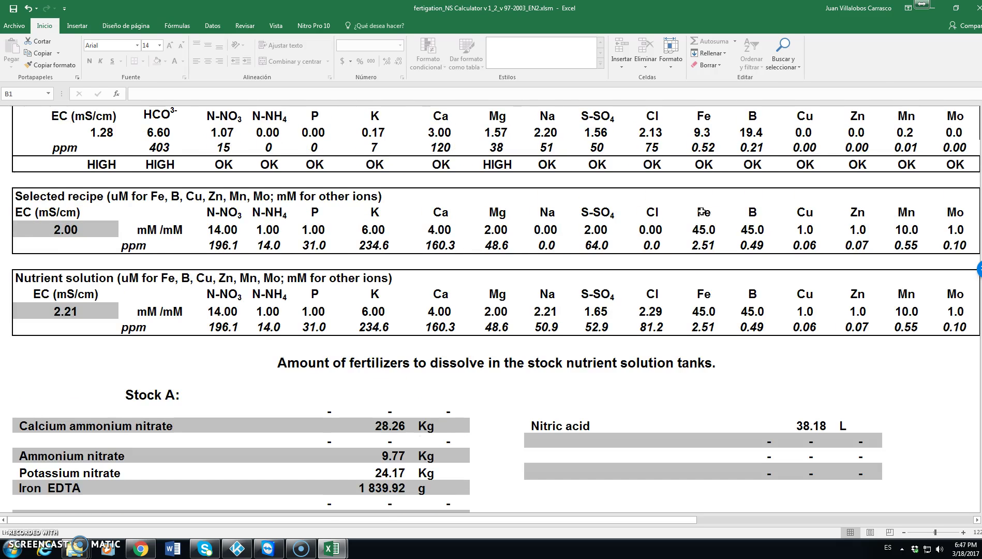
{"action": "scroll", "coordinate": [702, 211], "scroll_direction": "up", "scroll_amount": 2}
{"action": "scroll", "coordinate": [702, 211], "scroll_direction": "up", "scroll_amount": 2}
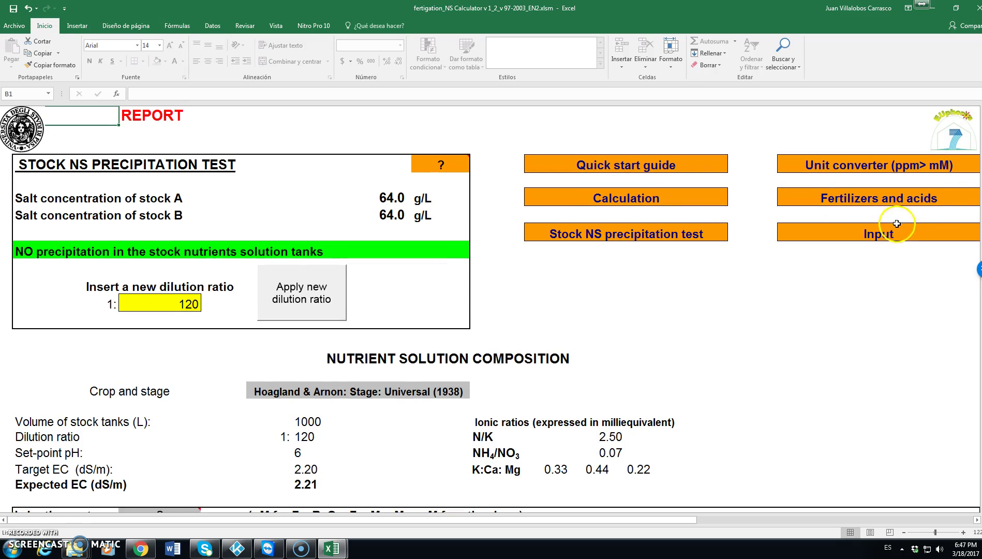
Step: On the Input sheet, change the irrigation-water sodium (Na, J18) to 3.2 mM
{"action": "left_click", "coordinate": [883, 237]}
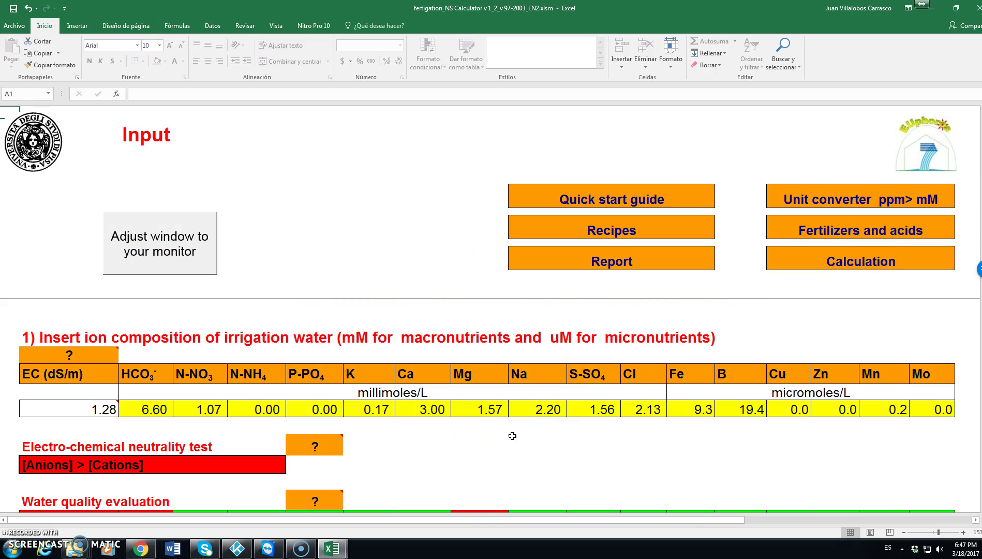
{"action": "left_click", "coordinate": [527, 425]}
{"action": "left_click", "coordinate": [539, 409]}
{"action": "left_click", "coordinate": [539, 409]}
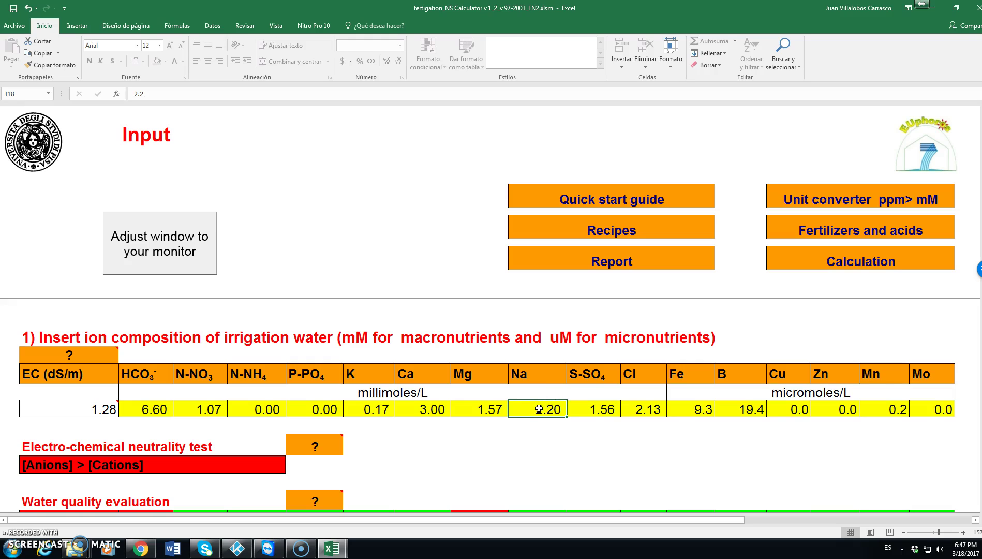
{"action": "type", "text": "3."}
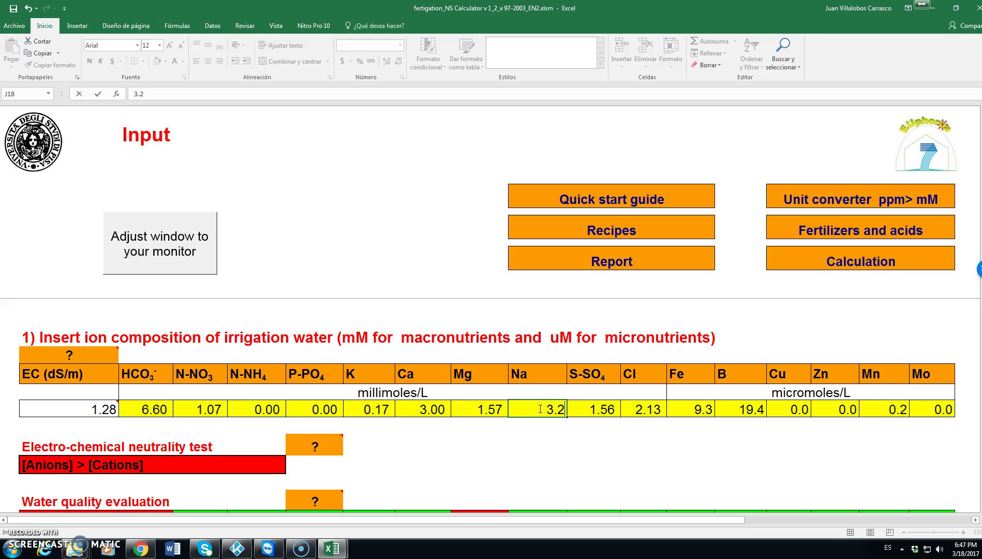
{"action": "key", "text": "Return"}
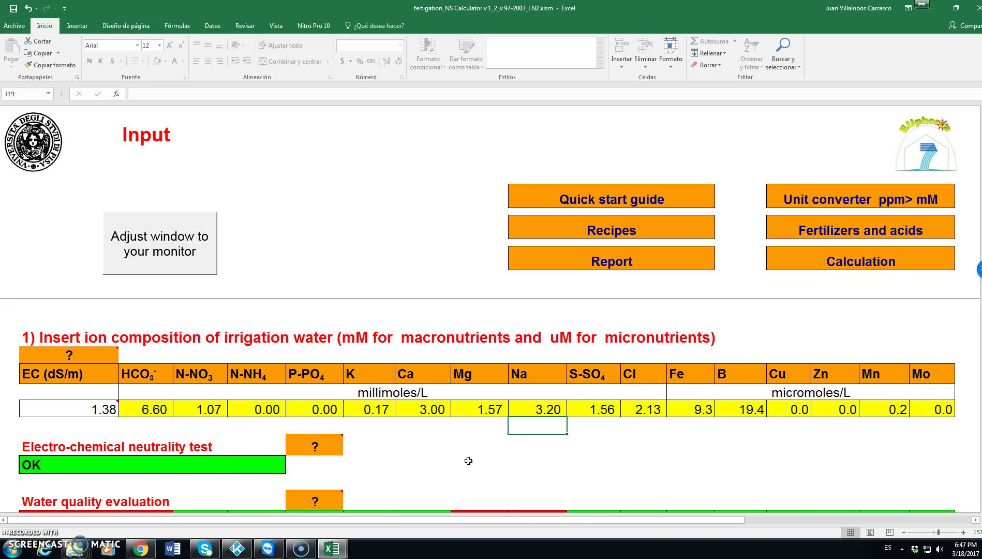
Step: Run CALCULATE on the Calculation sheet and confirm every fertilizer section shows OK, with Na at 3.21
{"action": "left_click", "coordinate": [841, 258]}
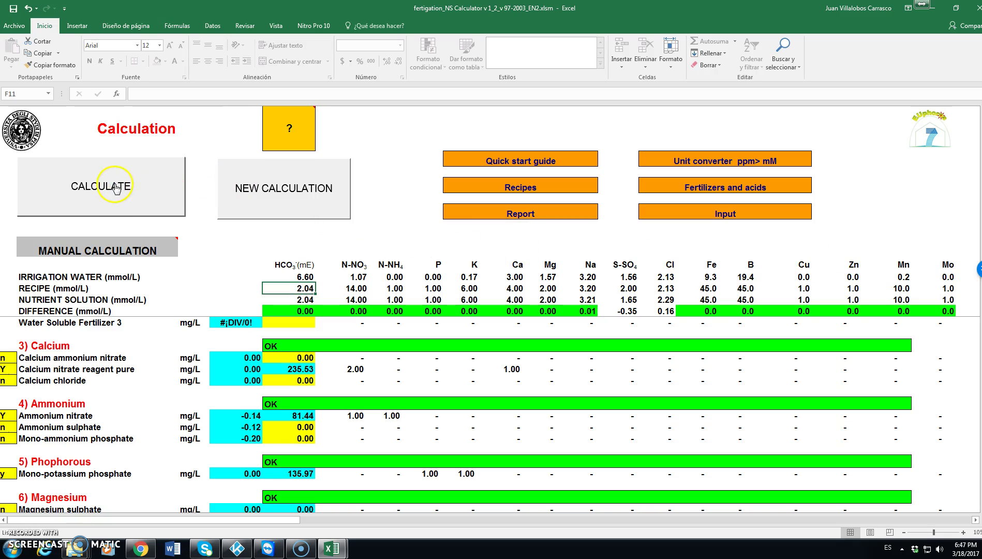
{"action": "left_click", "coordinate": [110, 189]}
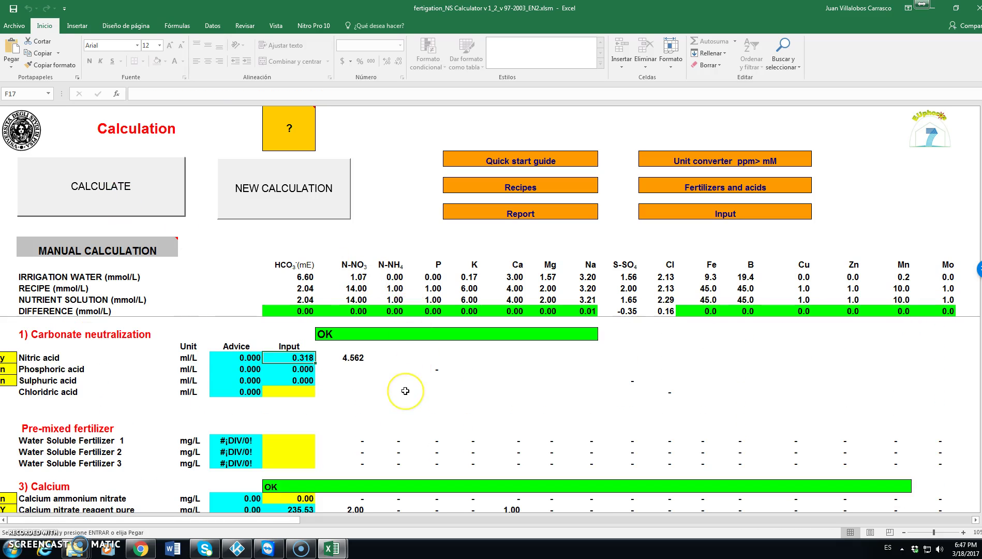
{"action": "scroll", "coordinate": [401, 391], "scroll_direction": "down", "scroll_amount": 3}
{"action": "scroll", "coordinate": [404, 391], "scroll_direction": "up", "scroll_amount": 3}
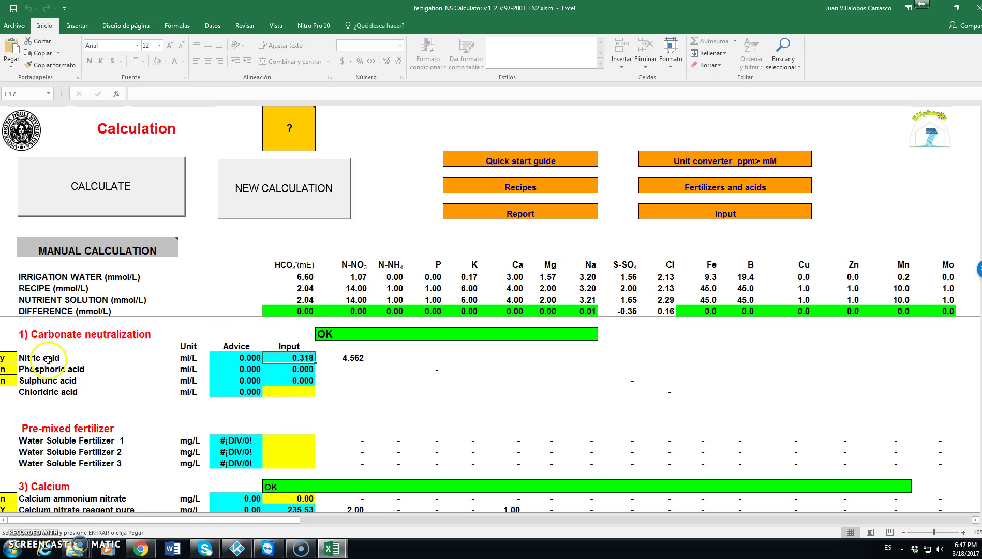
{"action": "scroll", "coordinate": [270, 378], "scroll_direction": "down", "scroll_amount": 4}
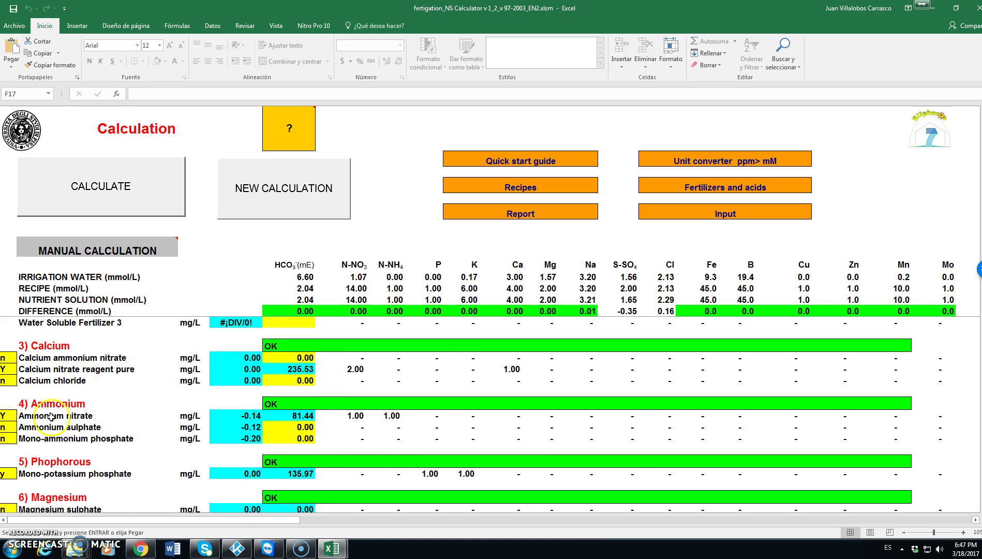
{"action": "scroll", "coordinate": [244, 458], "scroll_direction": "down", "scroll_amount": 2}
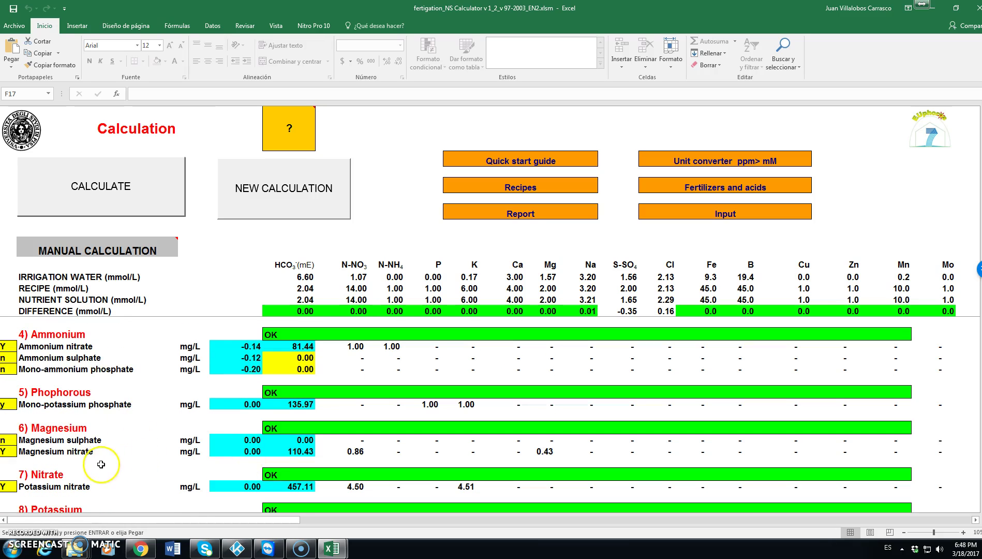
{"action": "scroll", "coordinate": [101, 464], "scroll_direction": "down", "scroll_amount": 2}
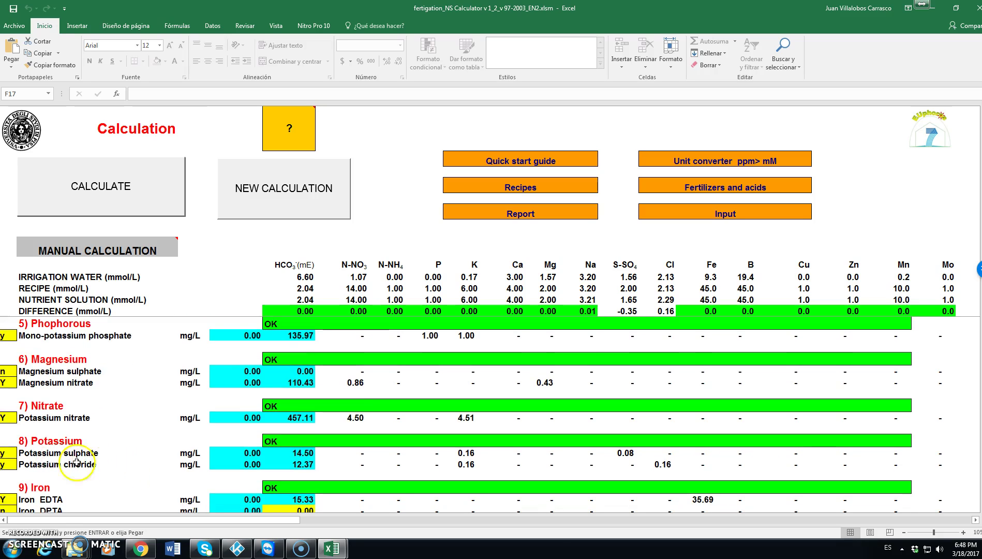
{"action": "scroll", "coordinate": [97, 474], "scroll_direction": "down", "scroll_amount": 2}
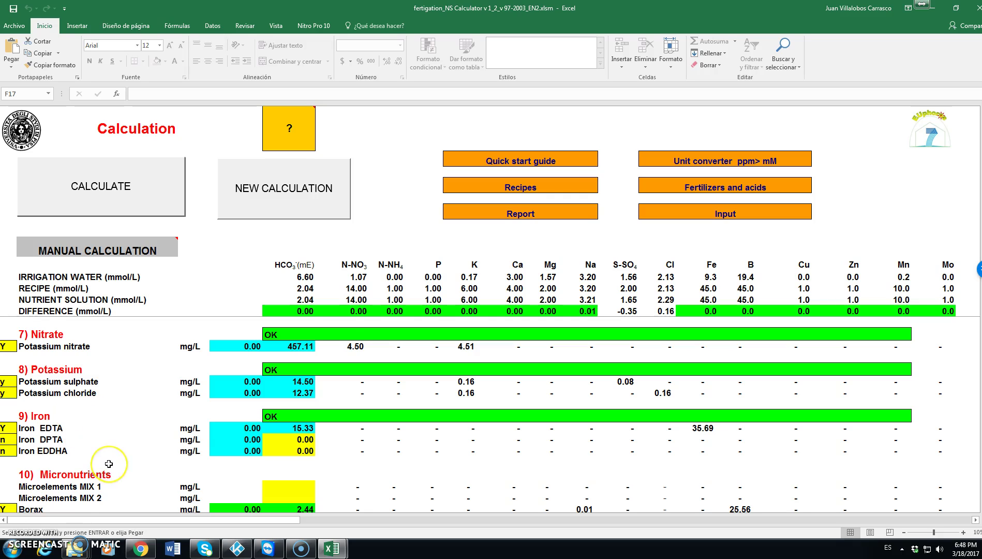
{"action": "scroll", "coordinate": [108, 455], "scroll_direction": "up", "scroll_amount": 4}
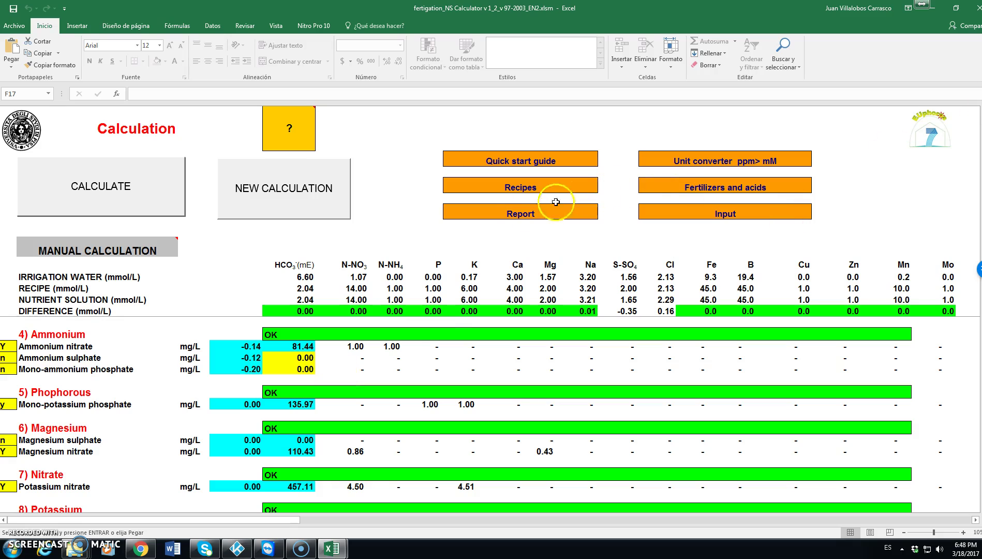
Step: Go to the REPORT sheet and scroll down to the Stock A and Stock B fertilizer amounts
{"action": "left_click", "coordinate": [519, 211]}
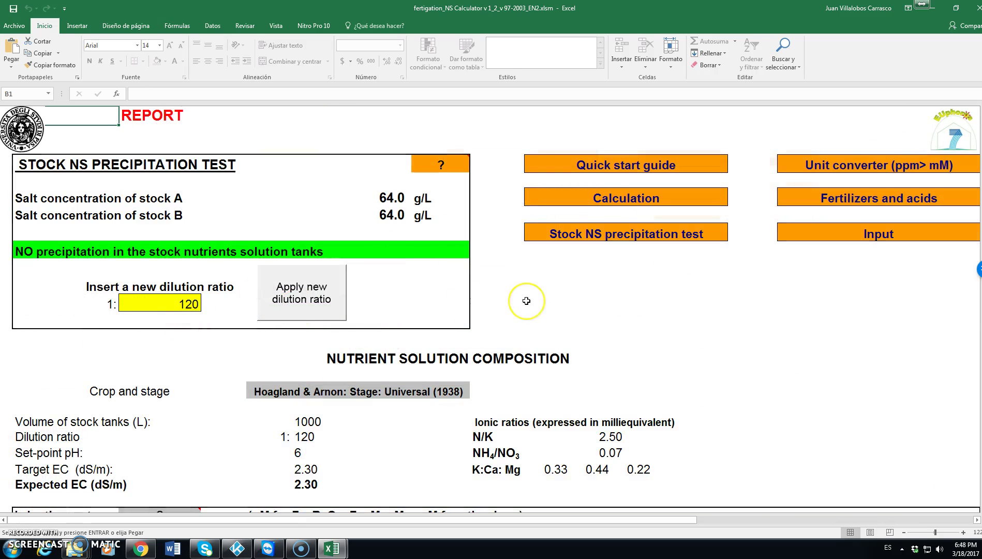
{"action": "scroll", "coordinate": [526, 301], "scroll_direction": "down", "scroll_amount": 4}
{"action": "scroll", "coordinate": [526, 301], "scroll_direction": "down", "scroll_amount": 7}
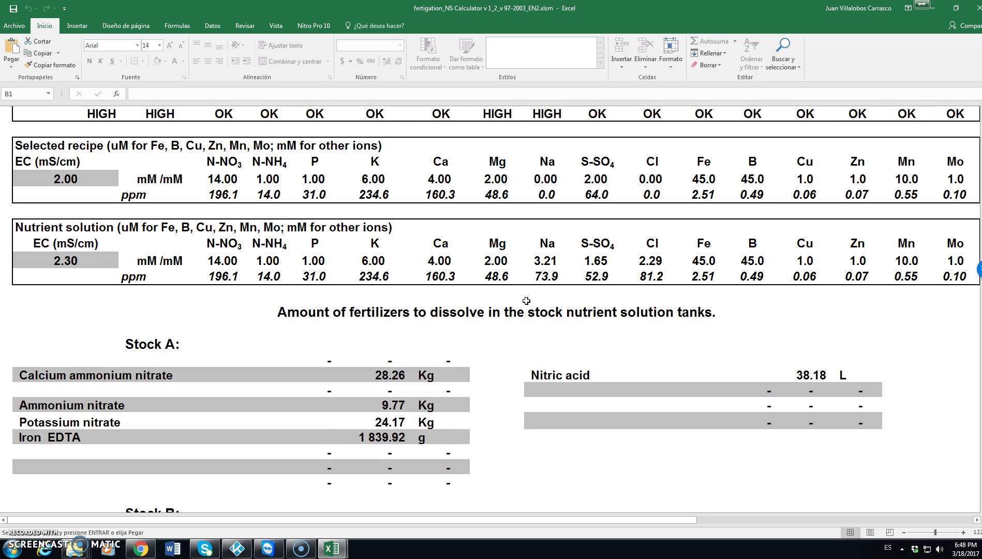
{"action": "scroll", "coordinate": [527, 301], "scroll_direction": "down", "scroll_amount": 2}
{"action": "scroll", "coordinate": [527, 301], "scroll_direction": "down", "scroll_amount": 1}
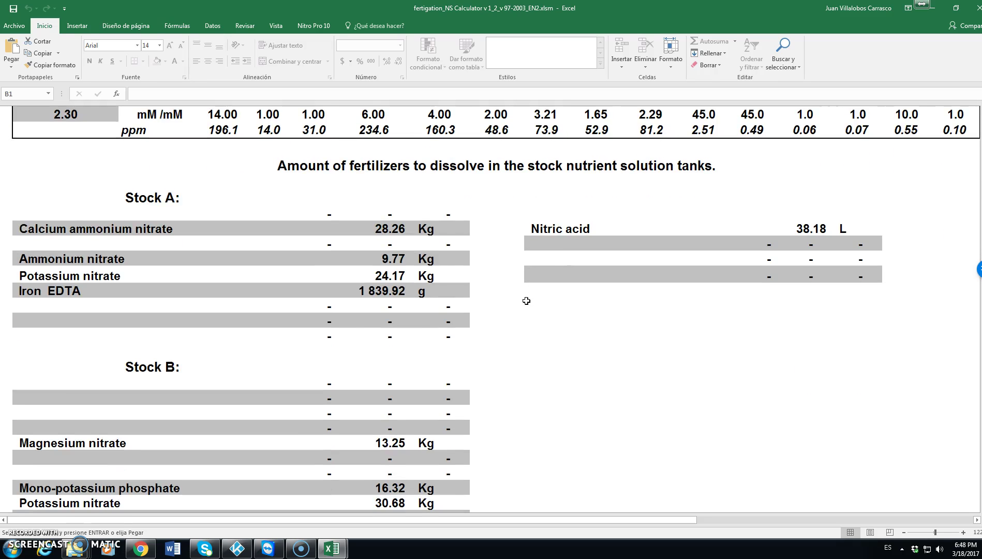
{"action": "scroll", "coordinate": [526, 301], "scroll_direction": "down", "scroll_amount": 1}
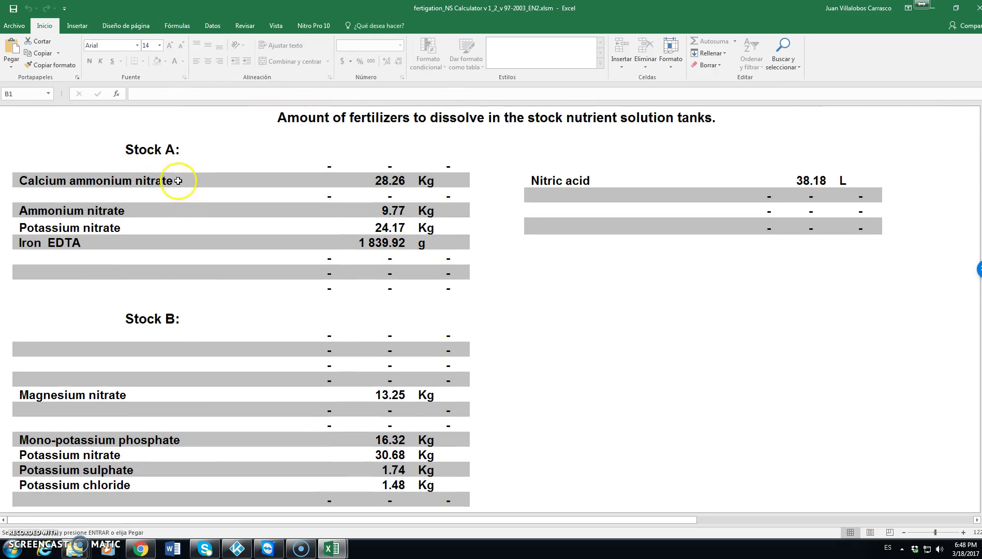